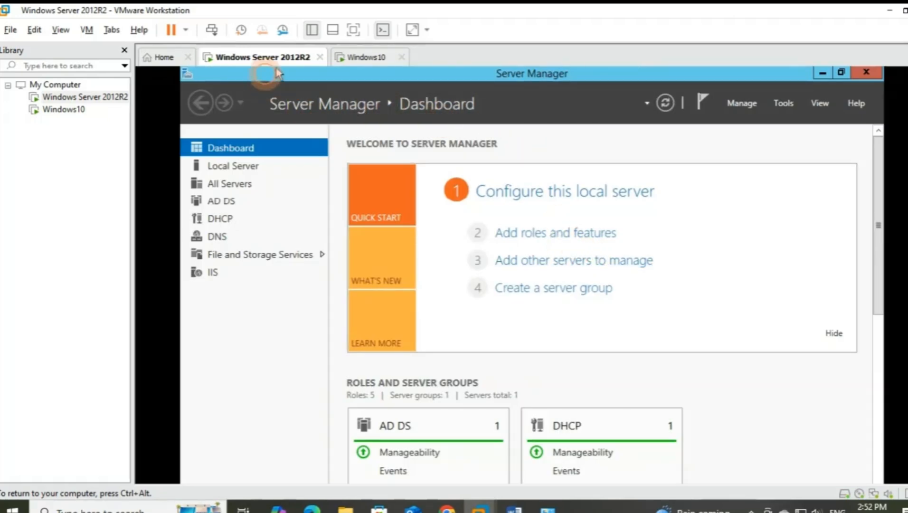
Open Internet Information Services (IIS) Manager and show the server's Sites list, dismissing the Web Platform prompt
click(788, 104)
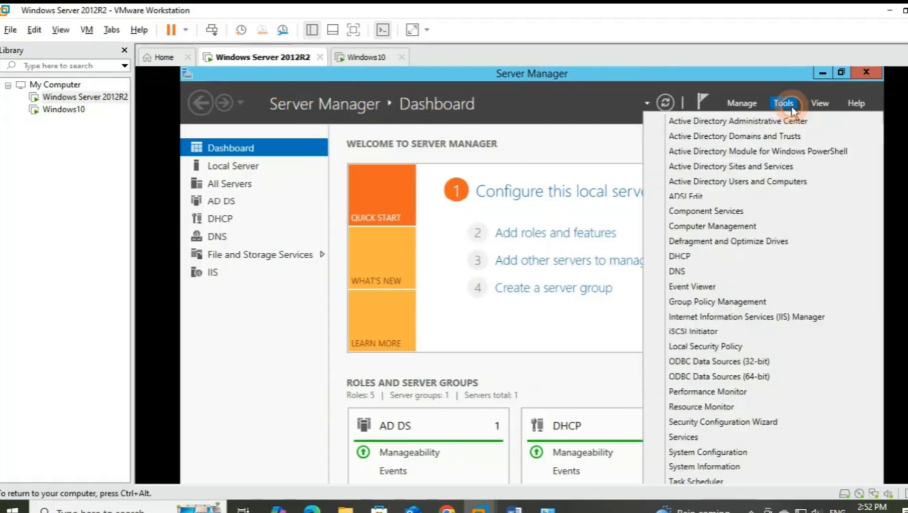
click(780, 316)
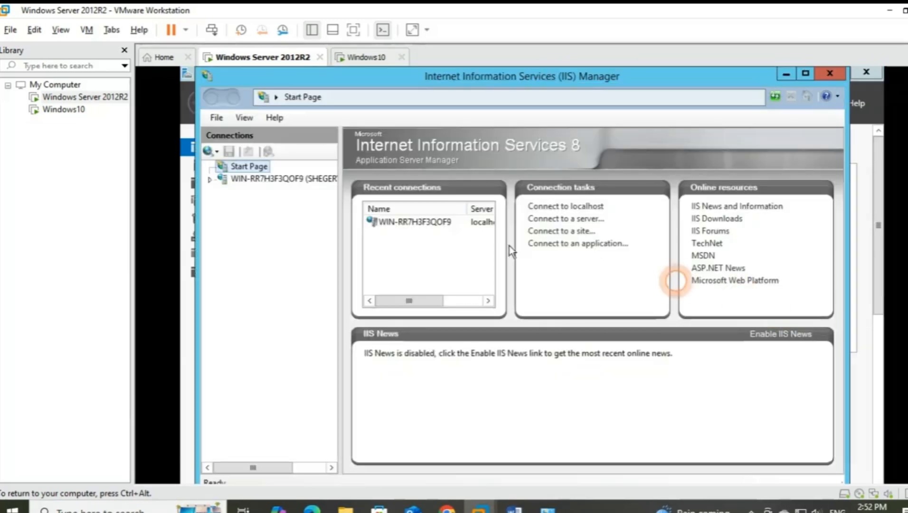
click(212, 184)
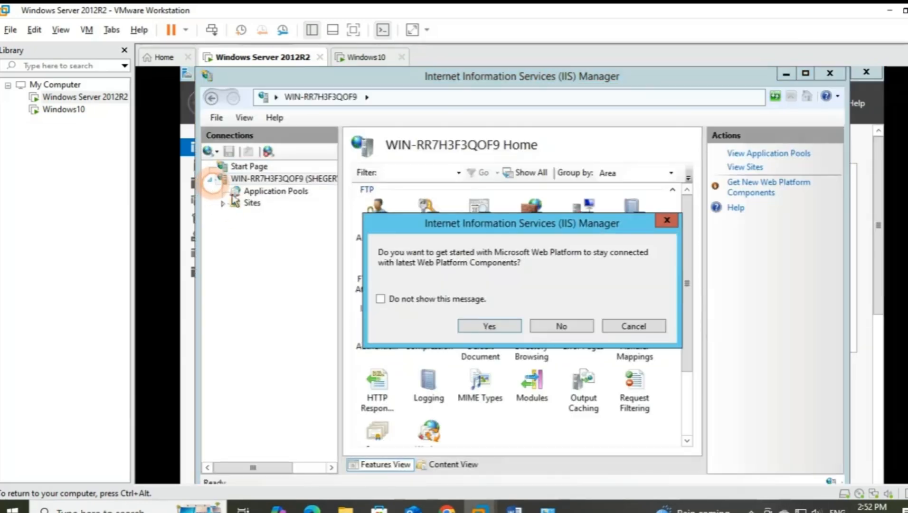
click(673, 225)
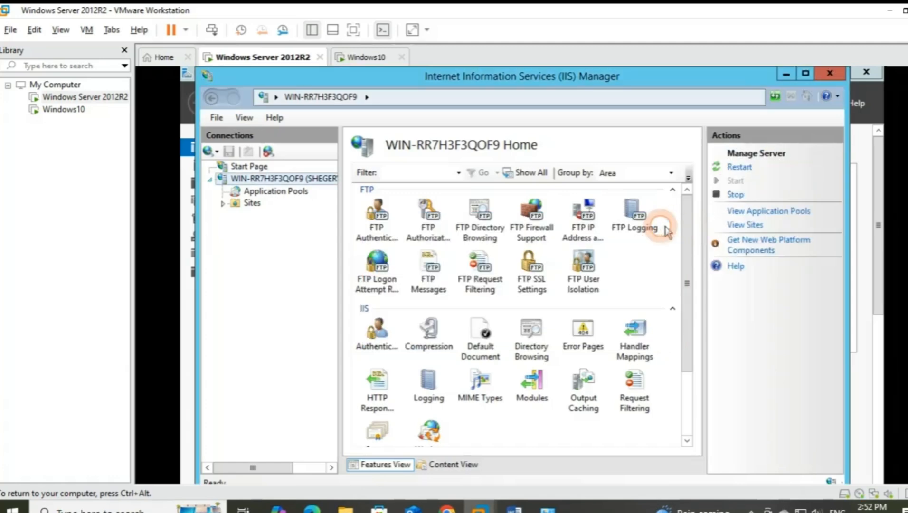
click(251, 204)
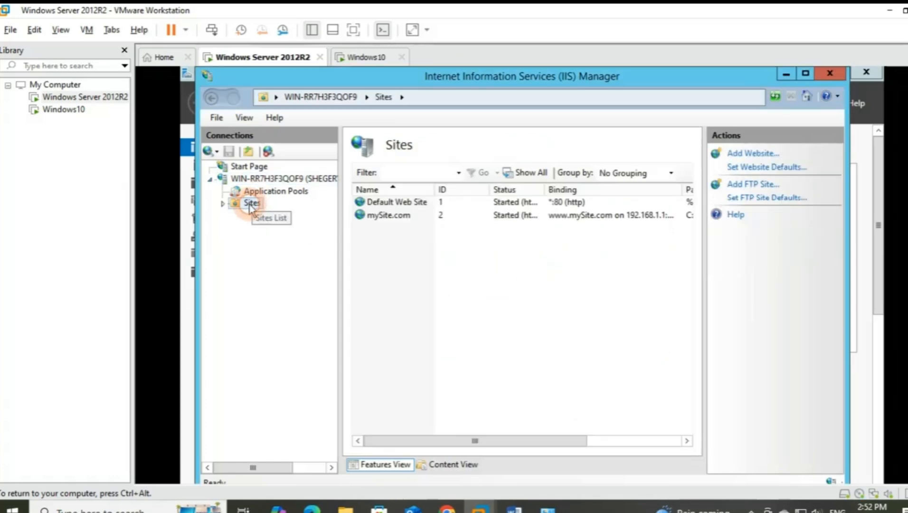
Start adding a new website under Sites and name it Hightech.com
right_click(251, 204)
click(295, 213)
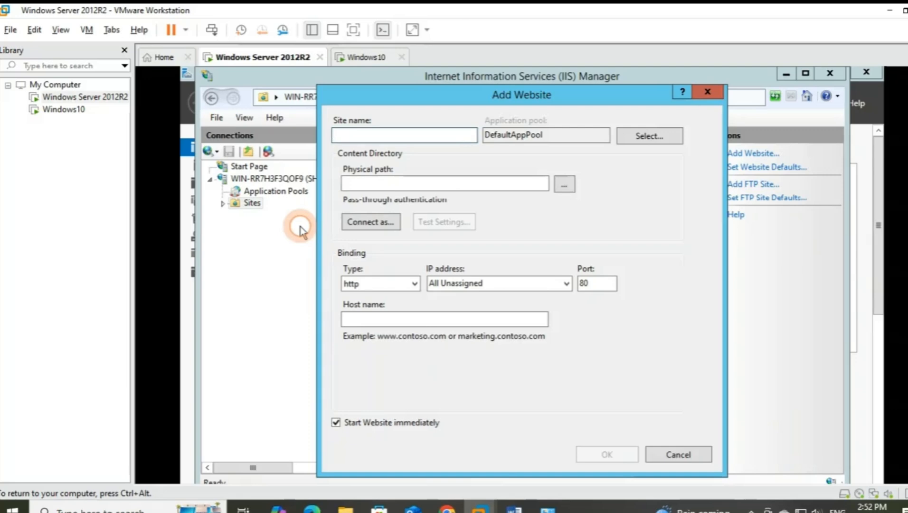
text(Hightech)
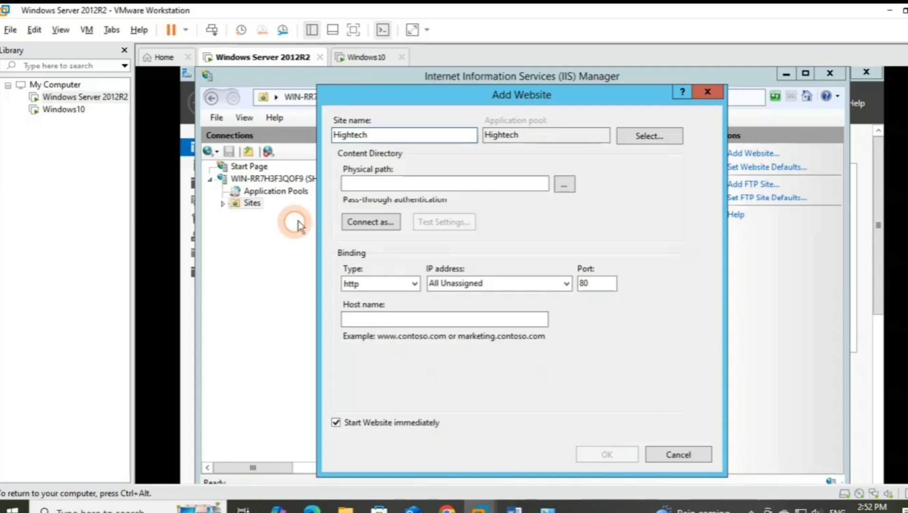
text(.co)
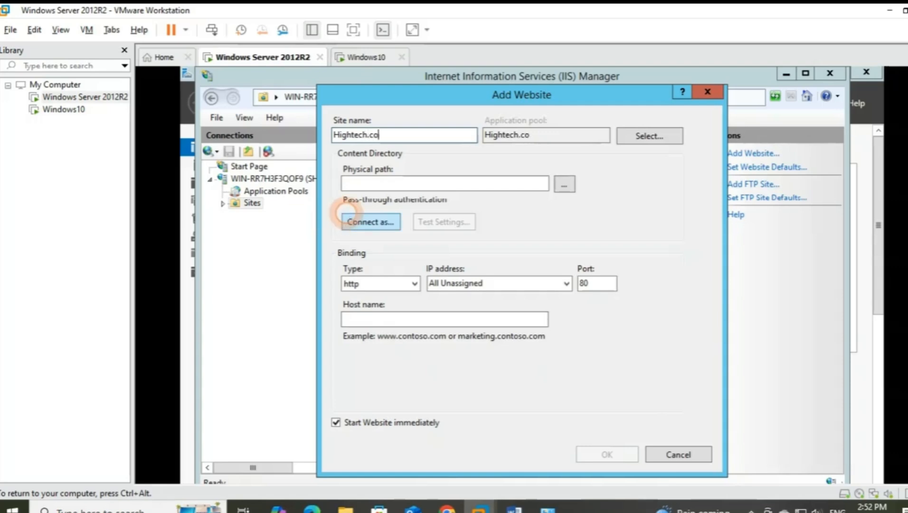
text(m)
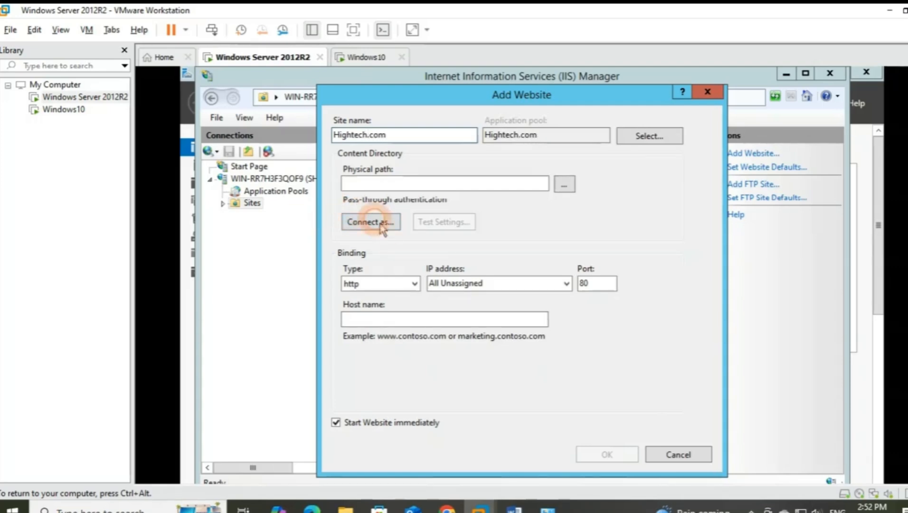
Set the new website's physical path to the Hightech folder on Local Disk (C:)
click(392, 185)
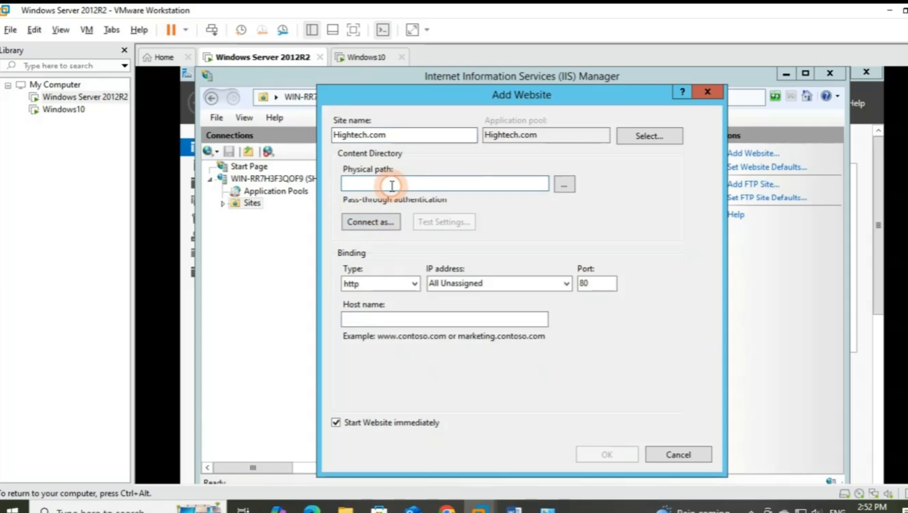
click(565, 185)
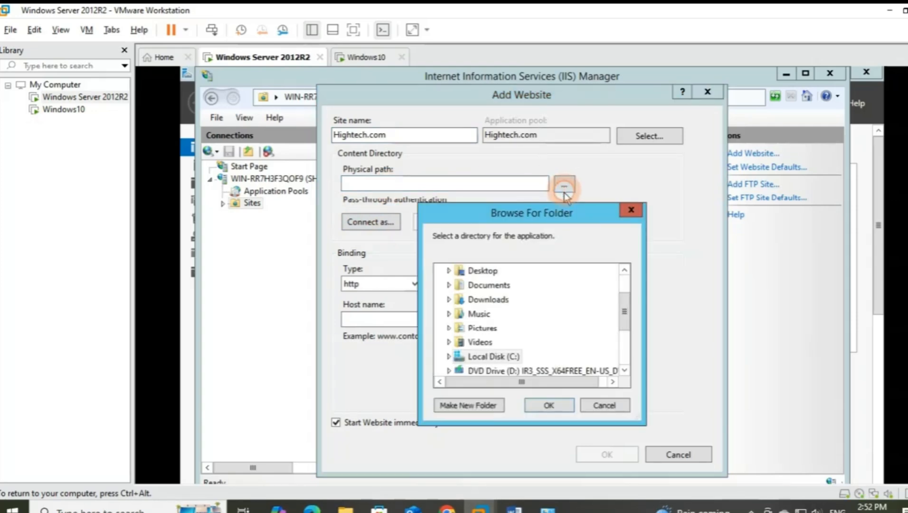
click(449, 356)
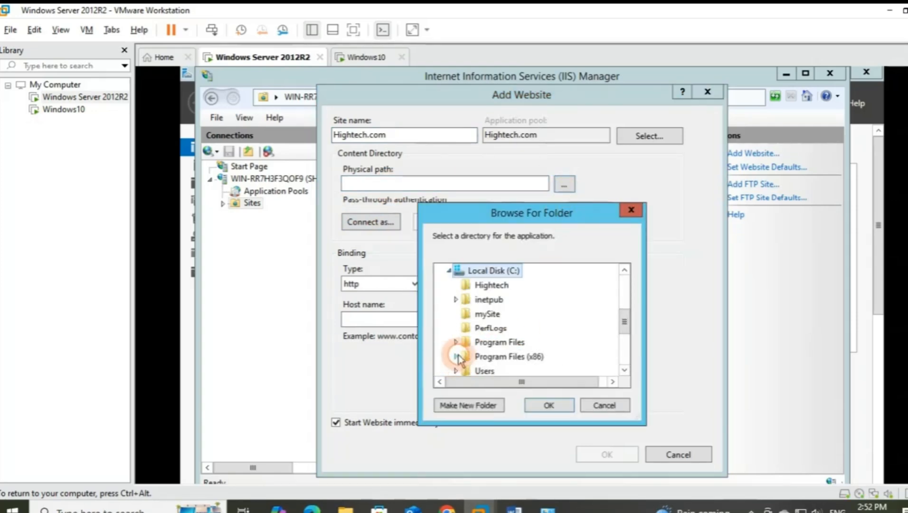
click(490, 286)
click(550, 408)
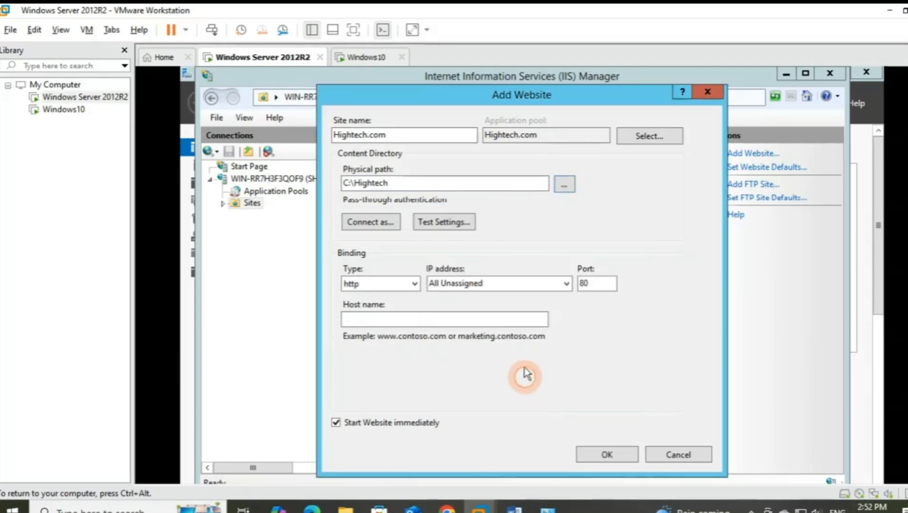
click(566, 283)
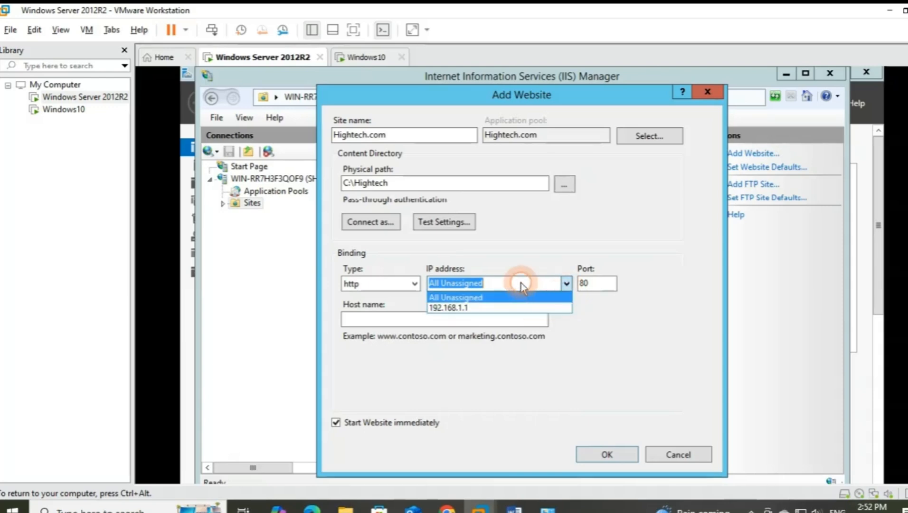
key(BackSpace)
text(1)
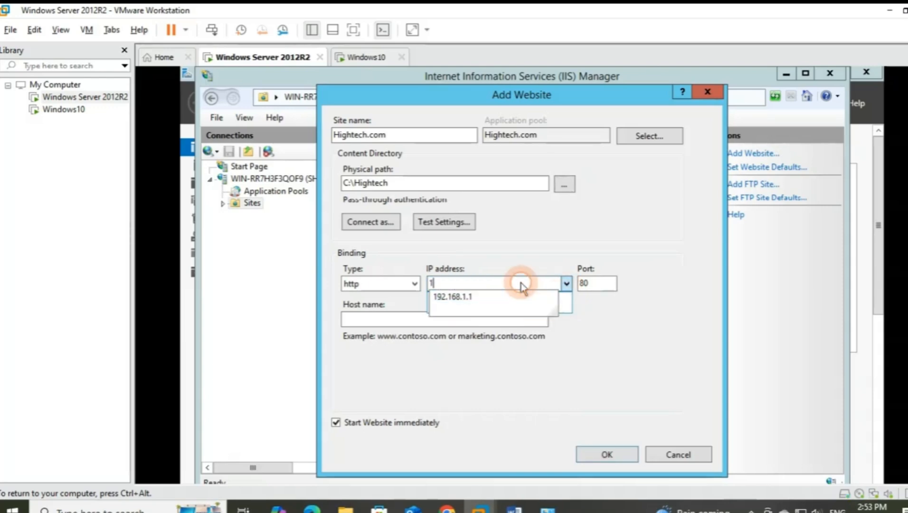
text(92.168.)
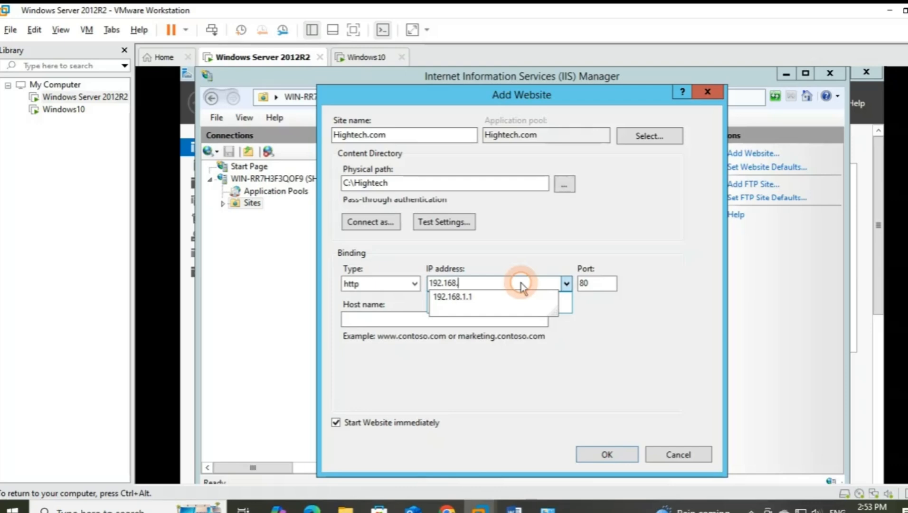
text(1.1)
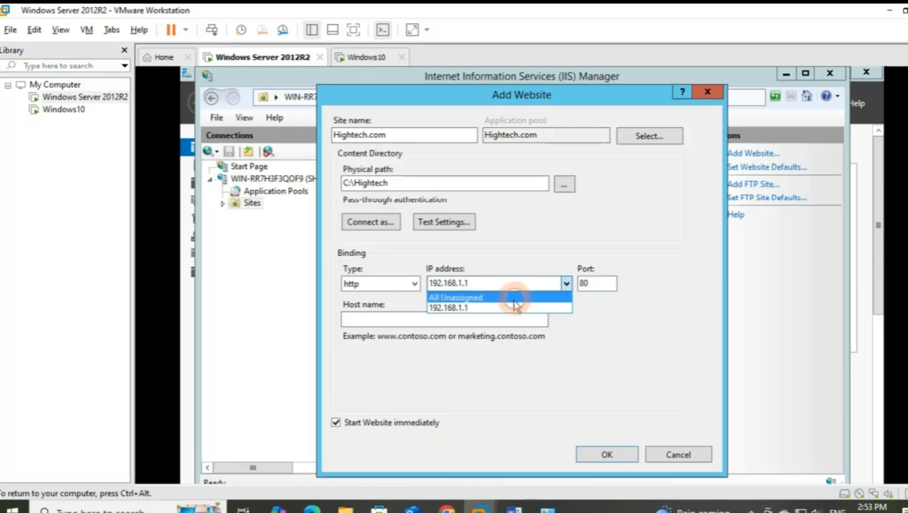
click(478, 308)
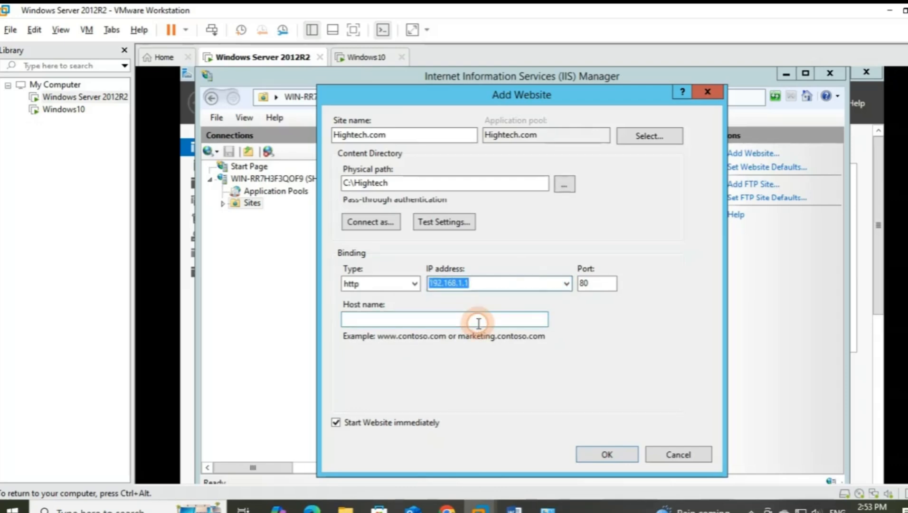
click(485, 318)
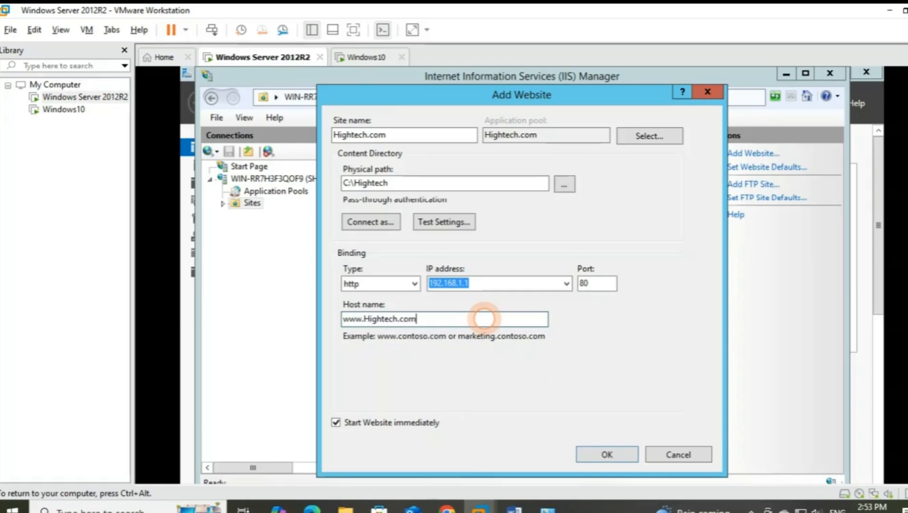
click(605, 453)
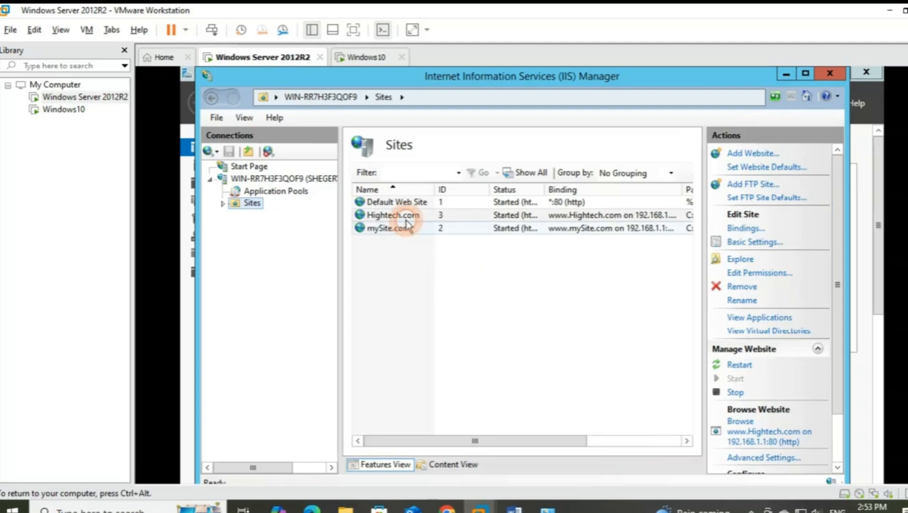
Add high.html as a default document for the Hightech.com site
click(406, 217)
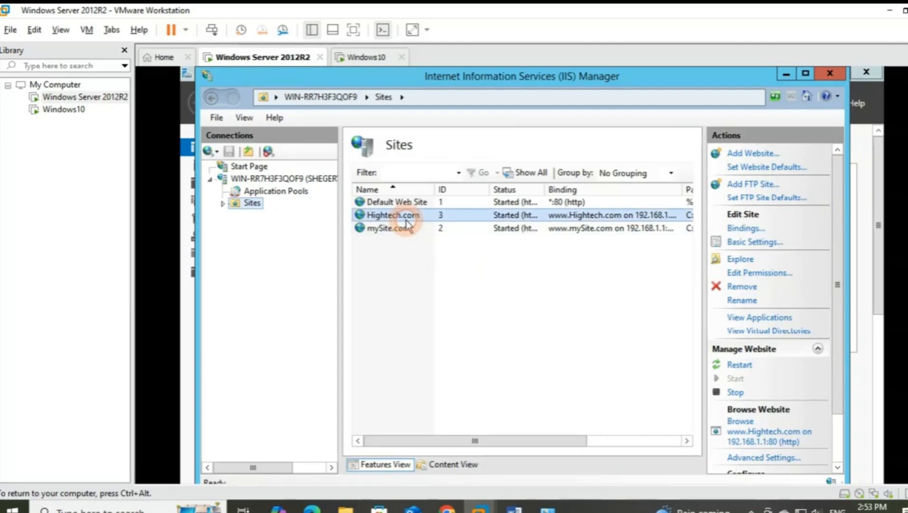
double_click(444, 219)
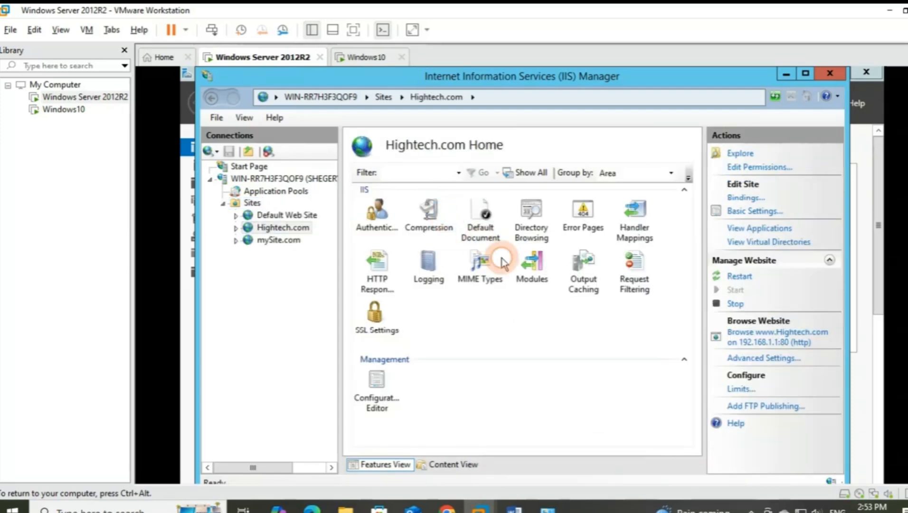
double_click(497, 244)
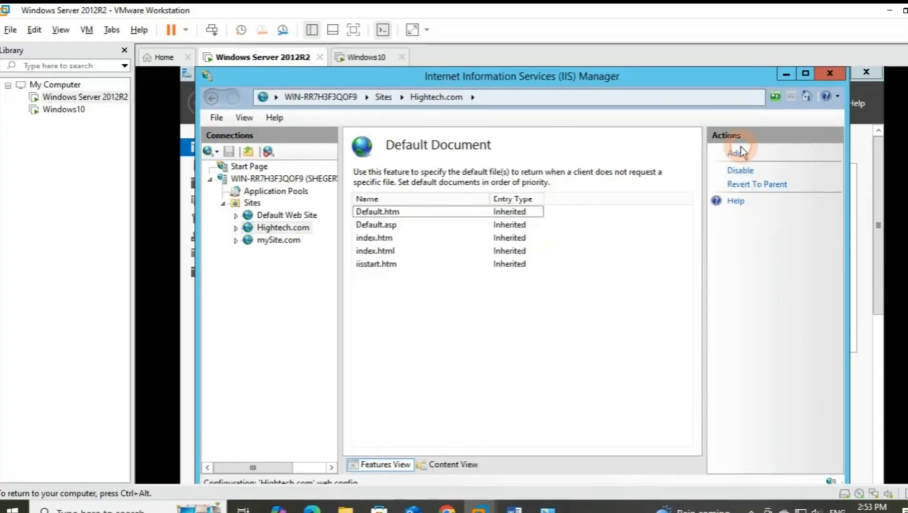
click(738, 154)
click(504, 279)
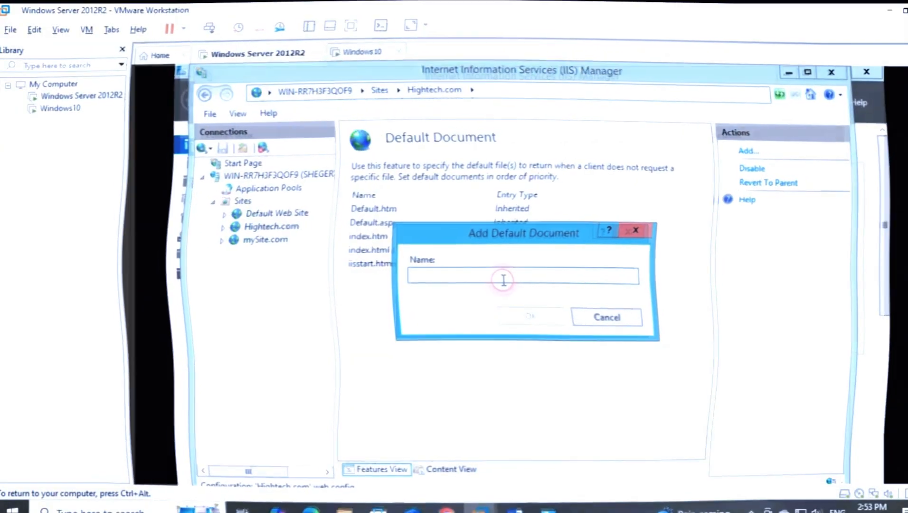
text(hig)
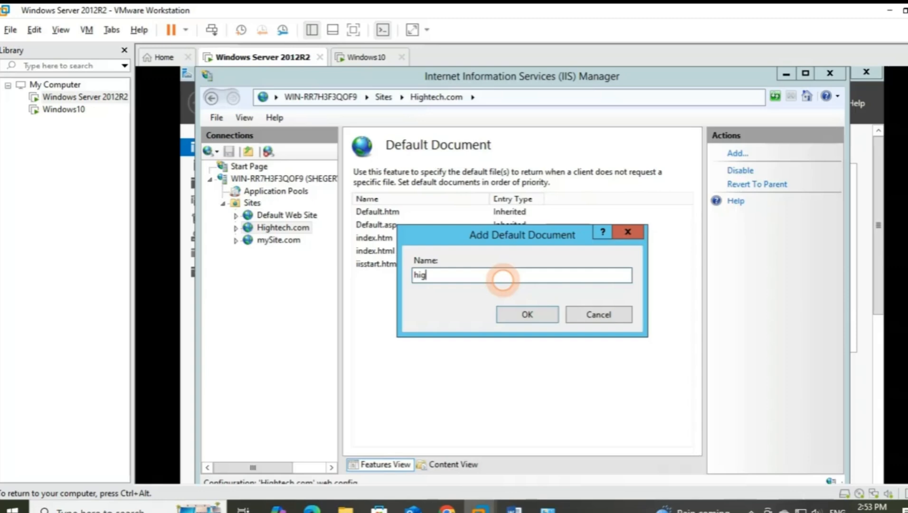
text(h.html)
click(518, 315)
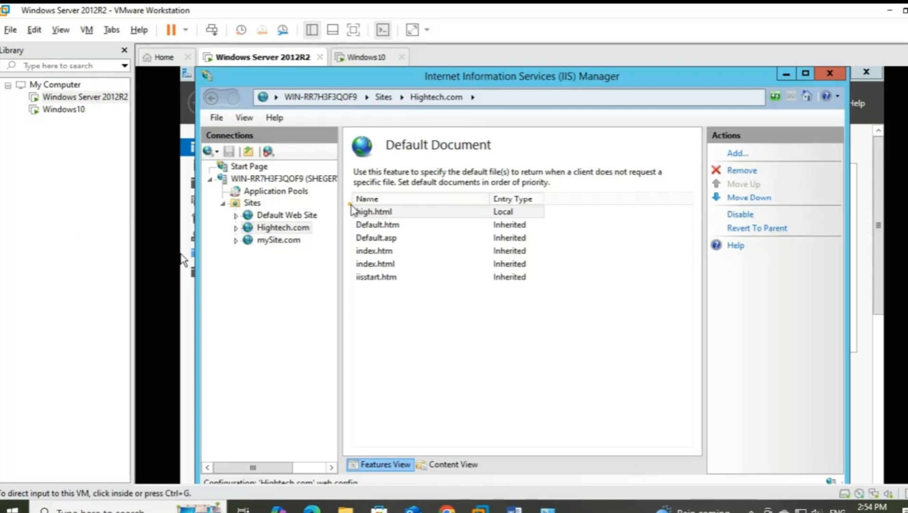
drag(351, 208, 474, 226)
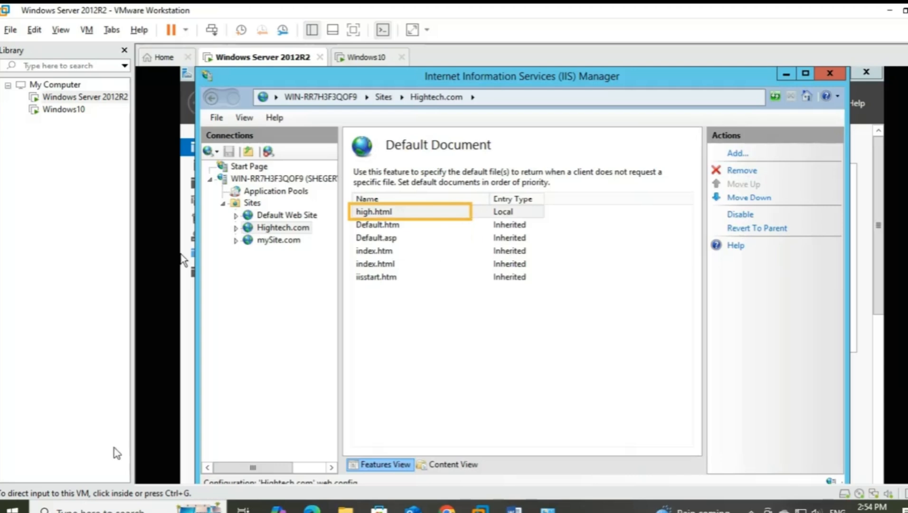
click(57, 456)
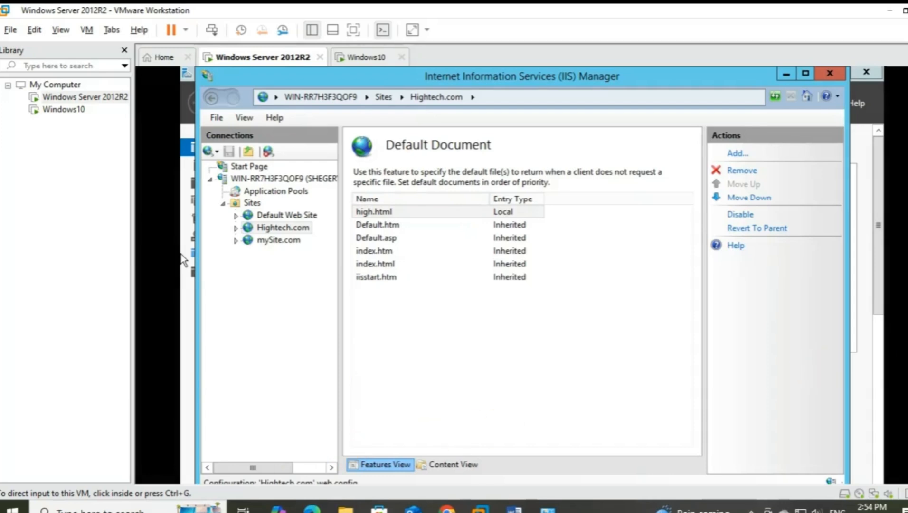
Open the high HTML file from the C:\Hightech folder in Internet Explorer to view the page
drag(907, 318, 907, 397)
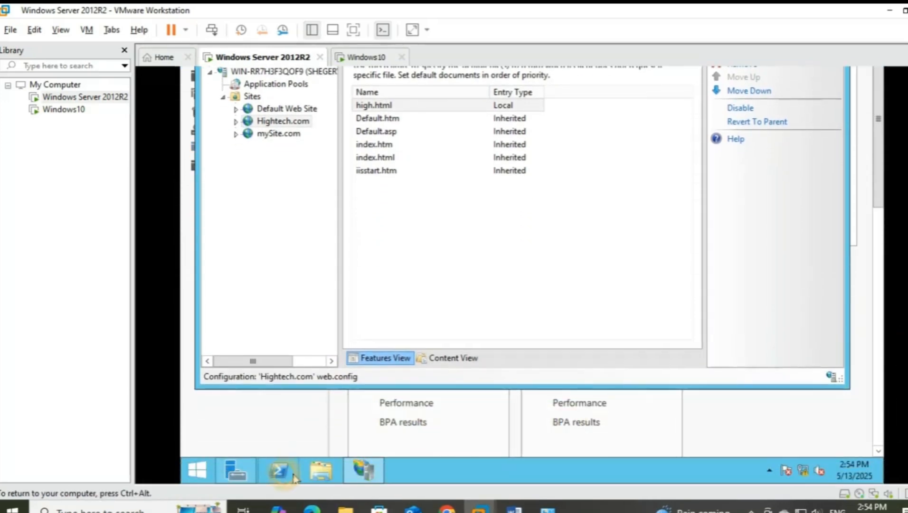
click(318, 475)
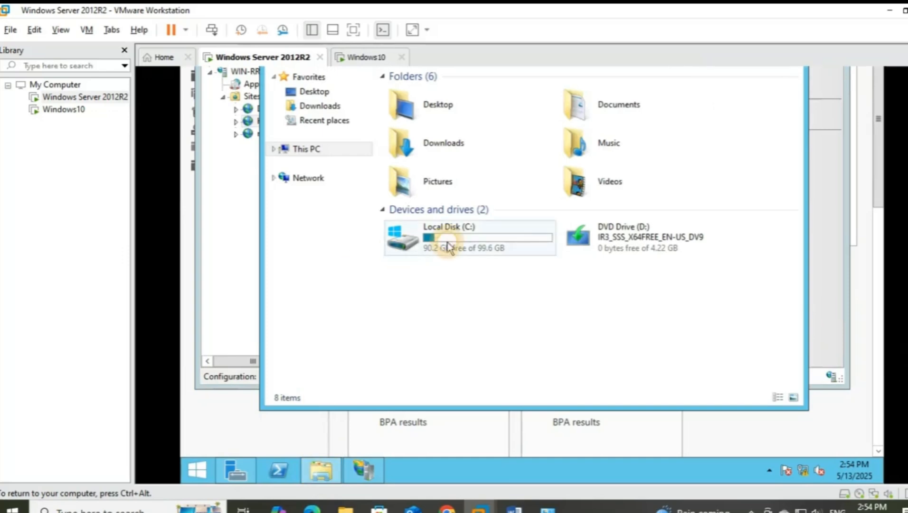
click(444, 240)
double_click(444, 240)
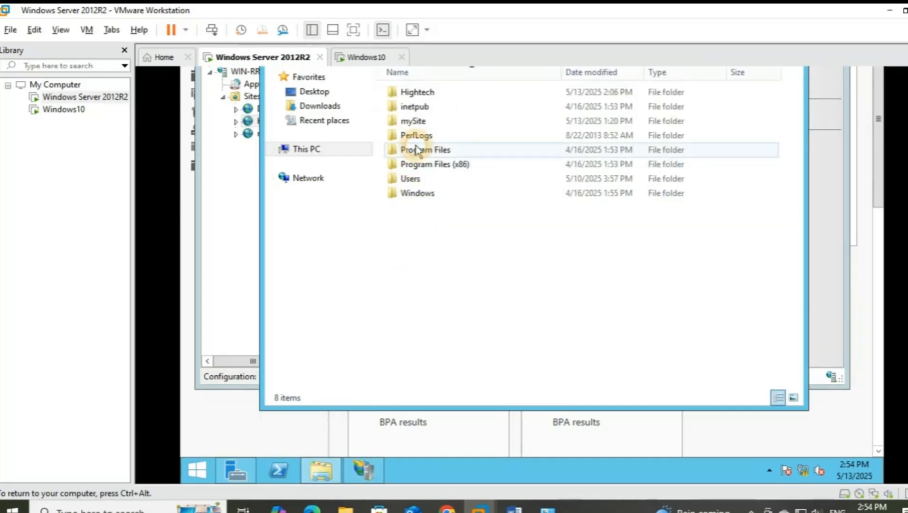
double_click(418, 95)
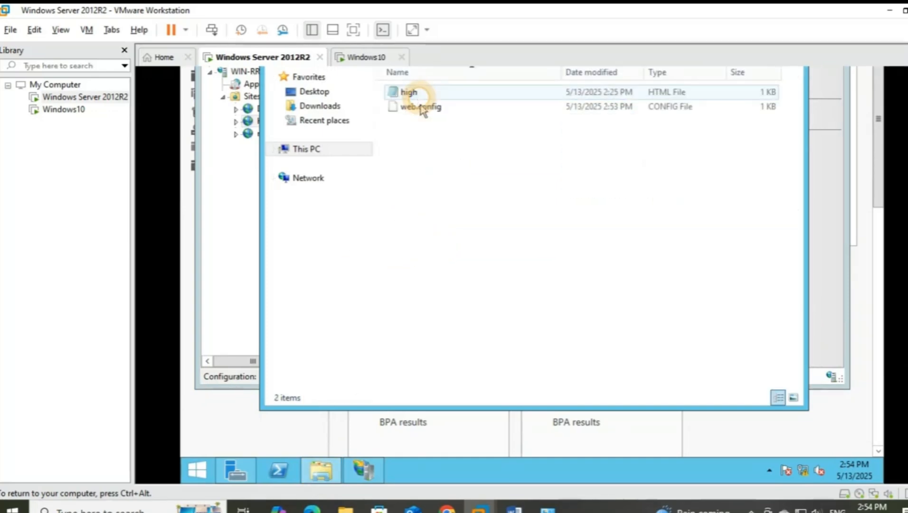
click(415, 91)
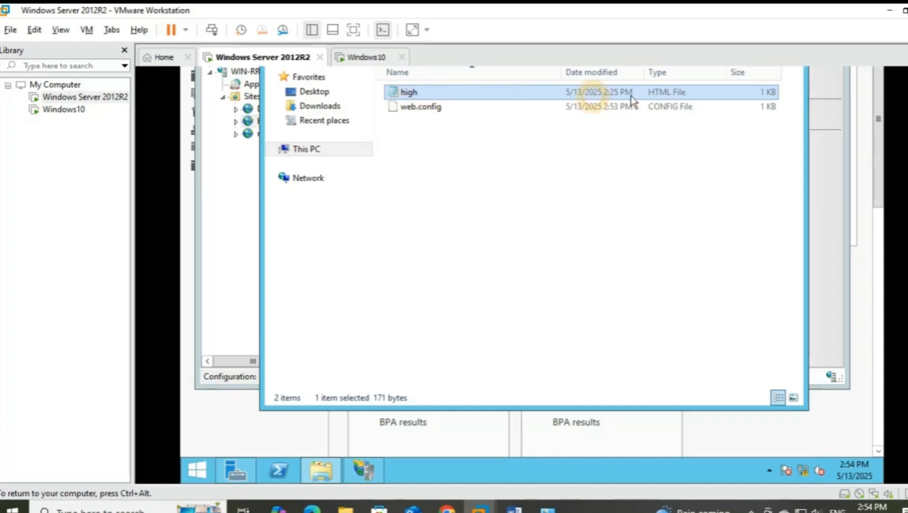
right_click(574, 91)
mouse_move(638, 132)
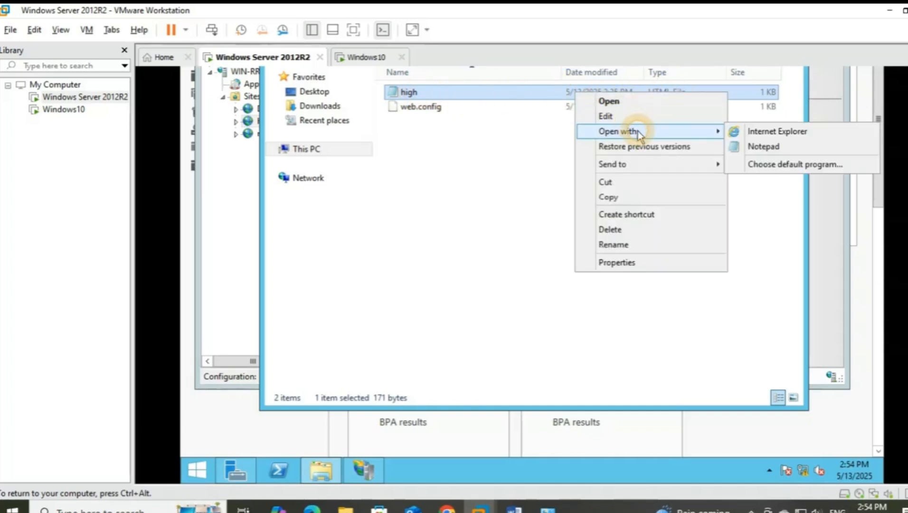
click(760, 140)
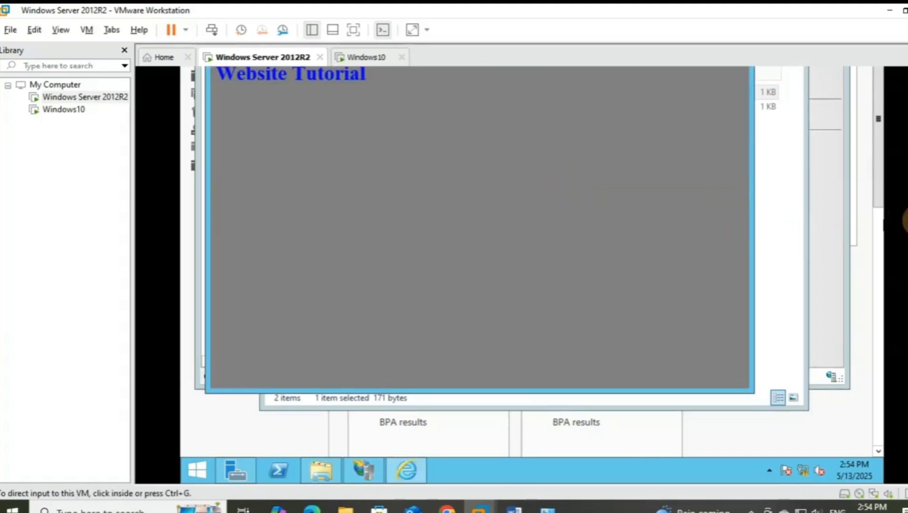
Put away the Internet Explorer and Hightech folder windows to return to the site's Default Document page in IIS Manager
drag(906, 256, 906, 211)
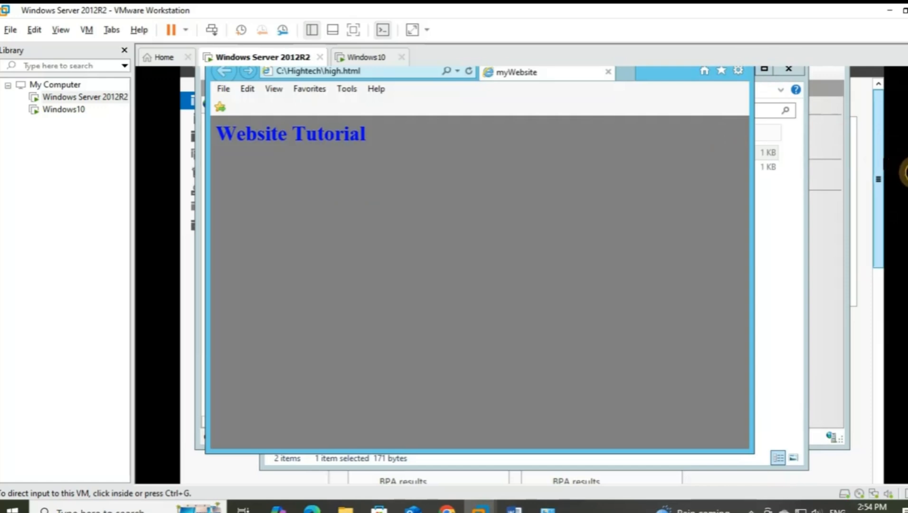
drag(906, 173, 906, 151)
click(725, 81)
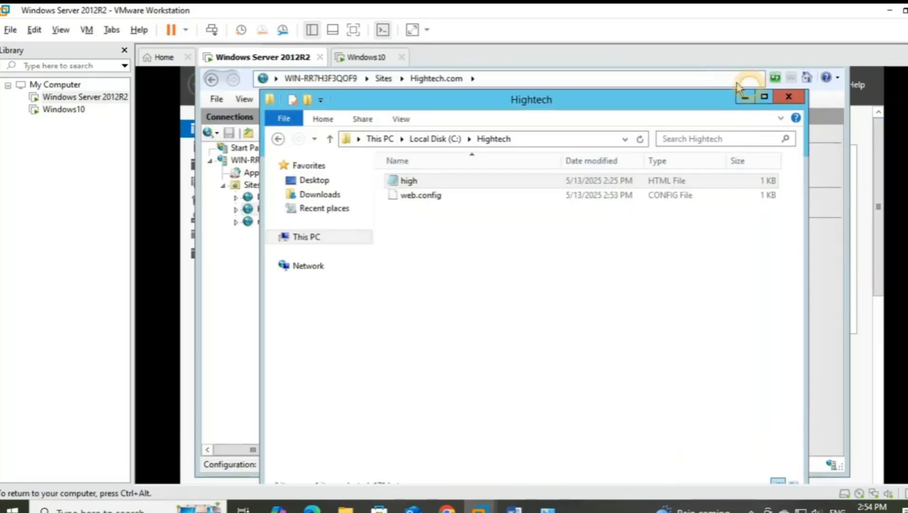
click(770, 102)
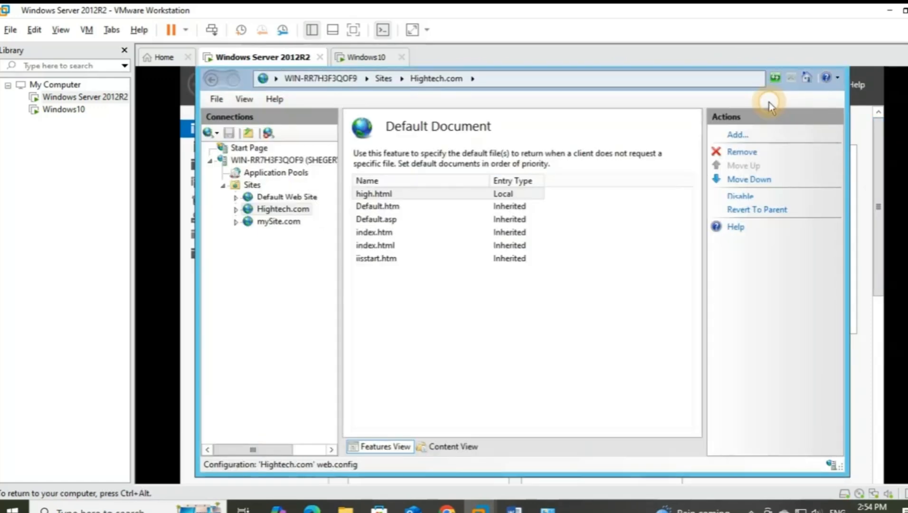
Disable directory browsing for the Hightech.com site and enable it again
click(287, 214)
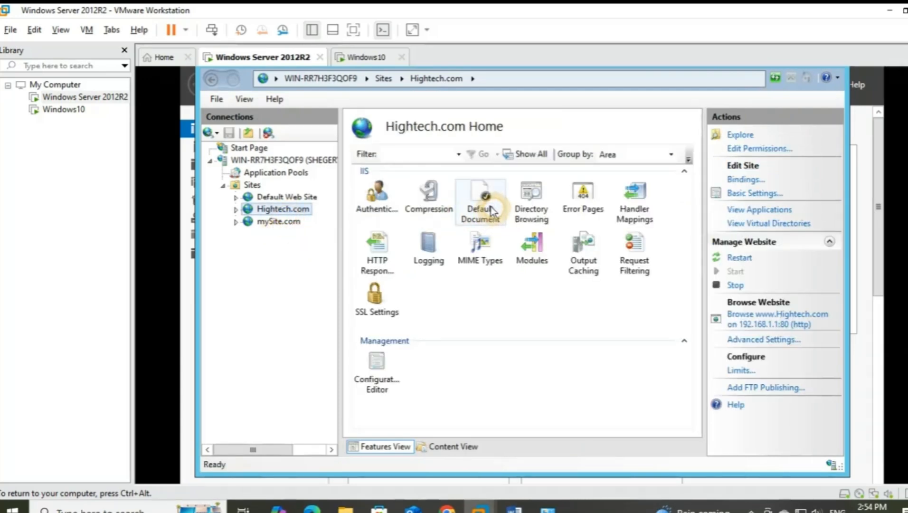
click(534, 208)
double_click(533, 208)
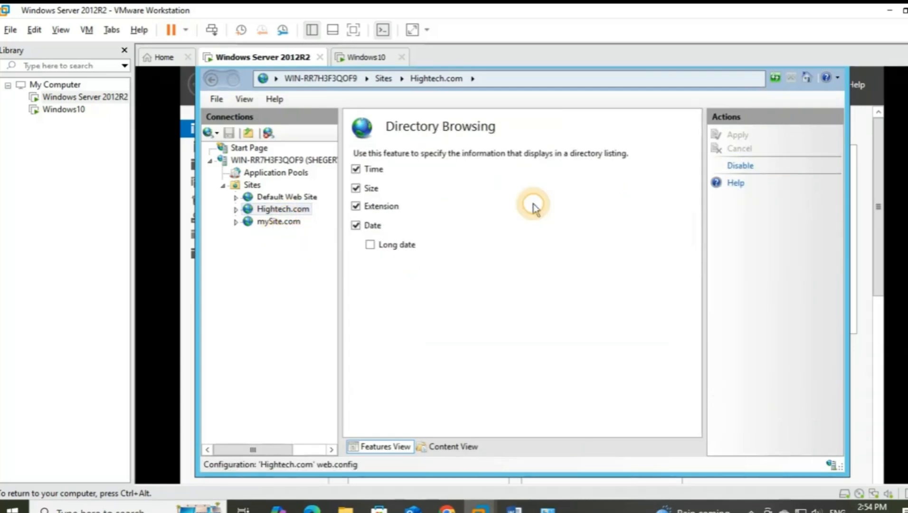
click(740, 166)
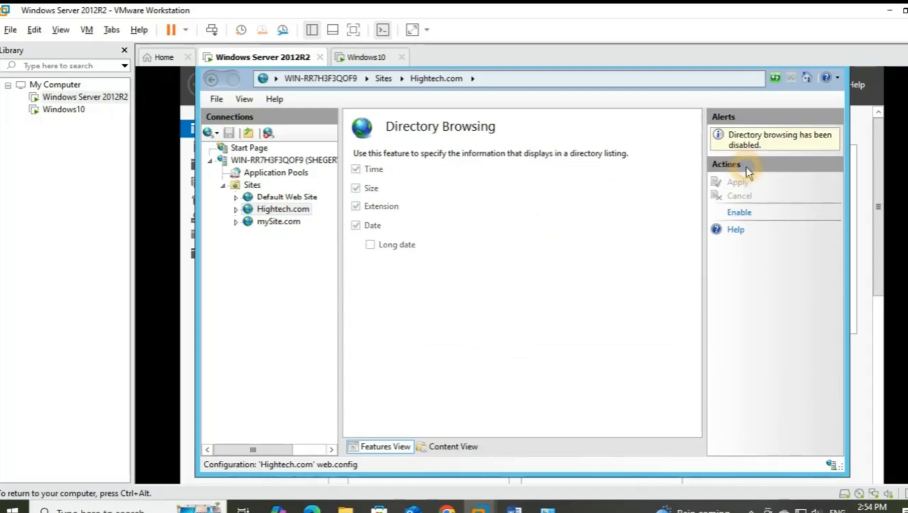
click(744, 212)
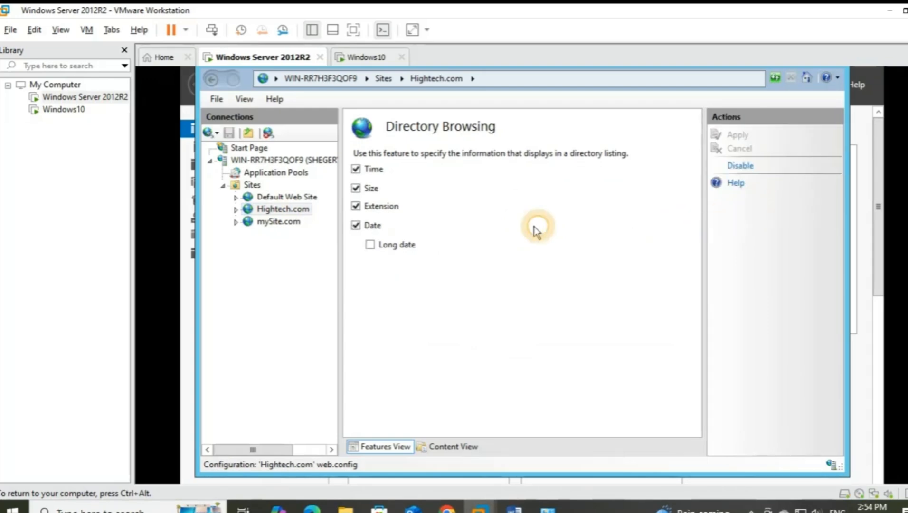
Open DNS Manager from Server Manager and expand the server's forward lookup zones
click(783, 95)
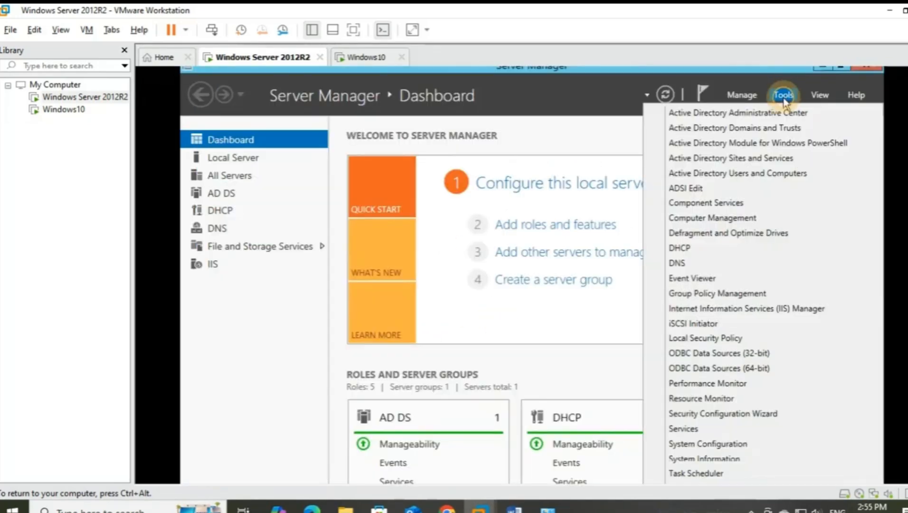
click(712, 262)
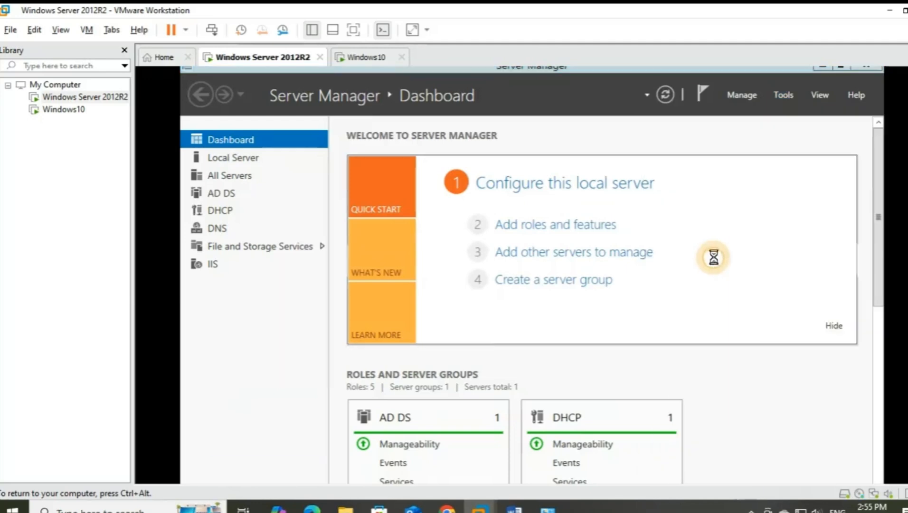
click(252, 183)
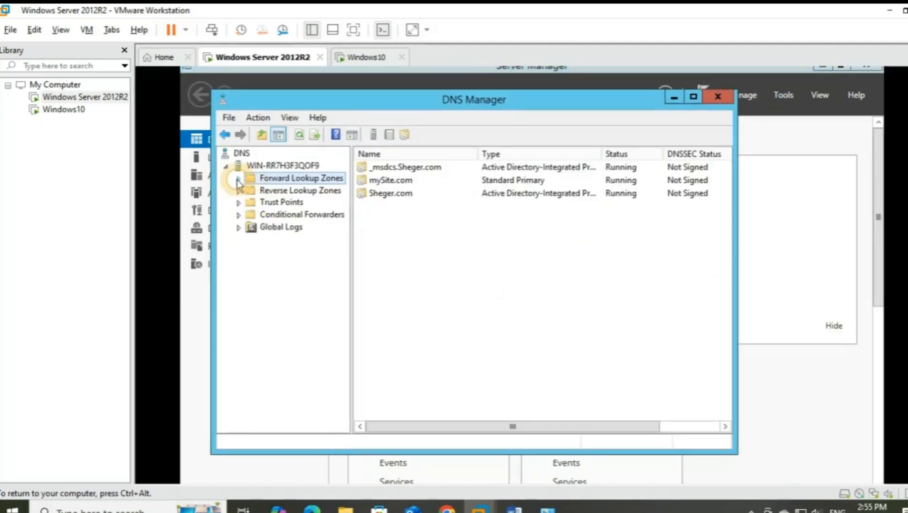
click(239, 179)
Start a new forward lookup zone as a primary zone that is not stored in Active Directory
right_click(295, 185)
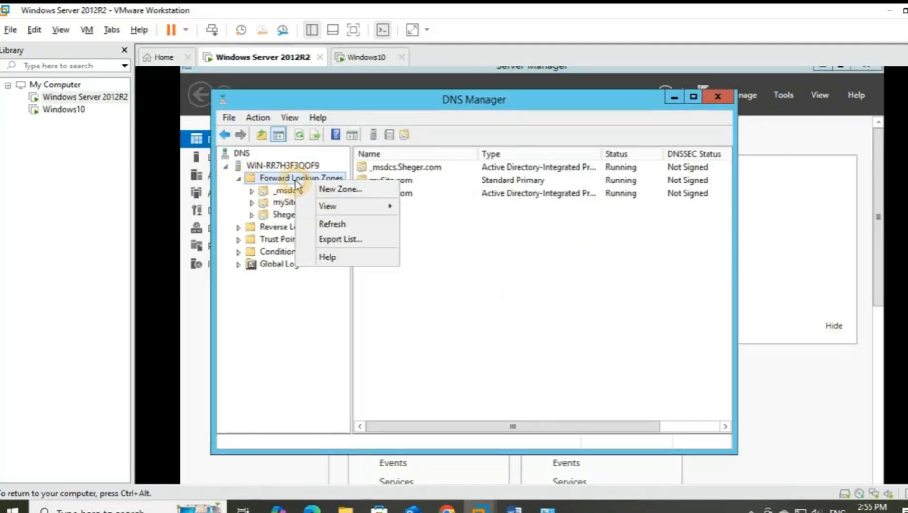
click(332, 188)
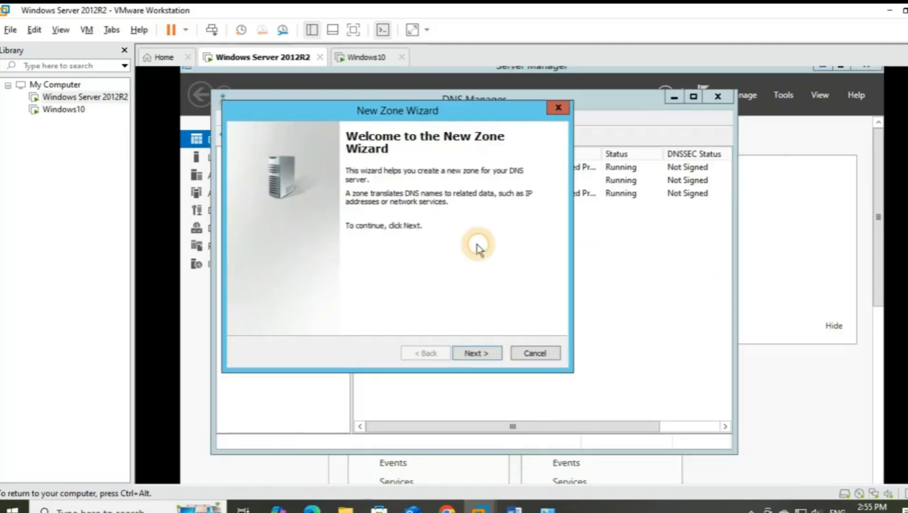
click(475, 355)
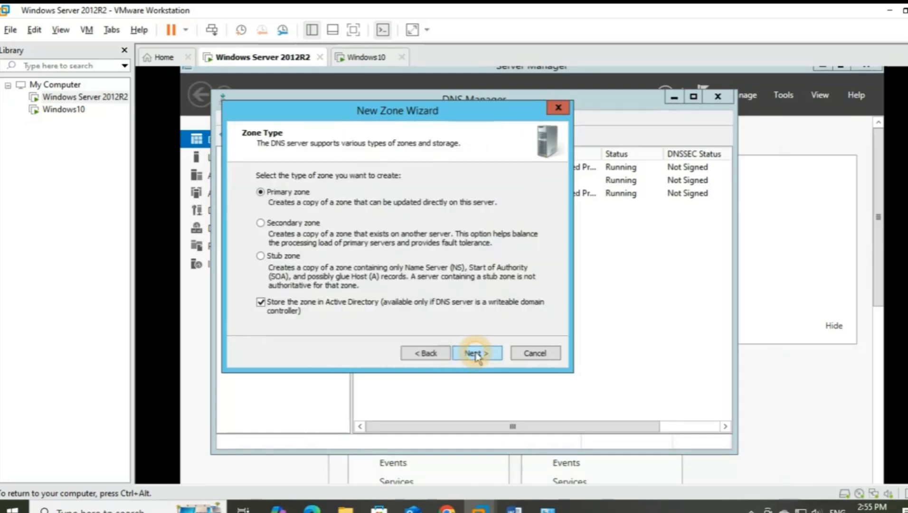
click(260, 302)
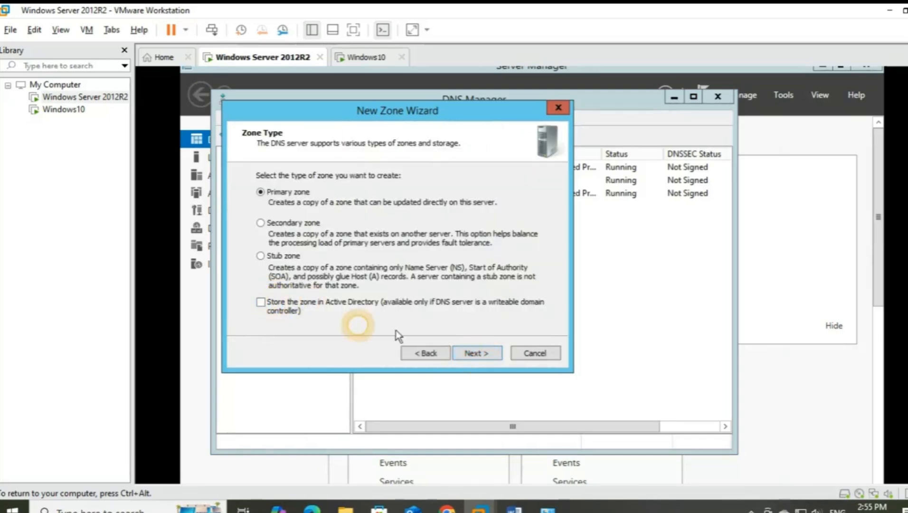
click(477, 353)
Name the zone Hightech.com, use the new zone file Hightech.com.dns, and create the zone
click(313, 245)
text(Hightech.com)
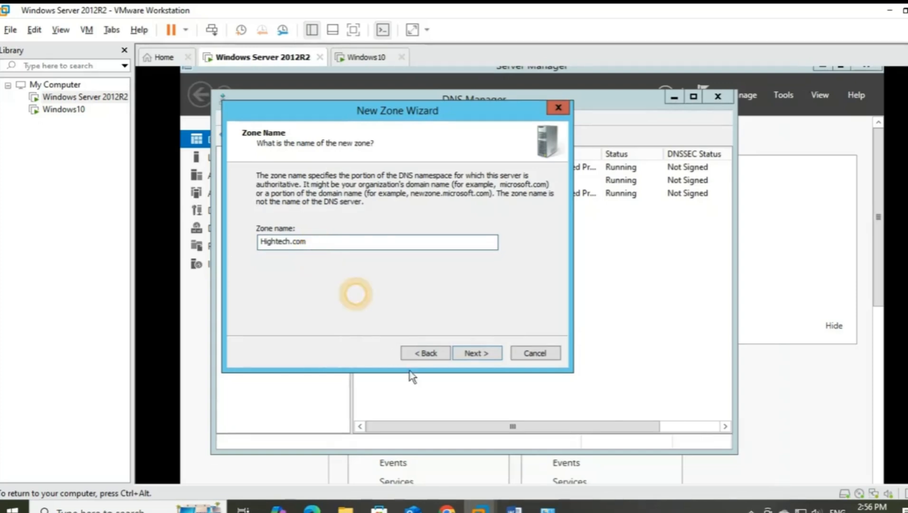
click(475, 354)
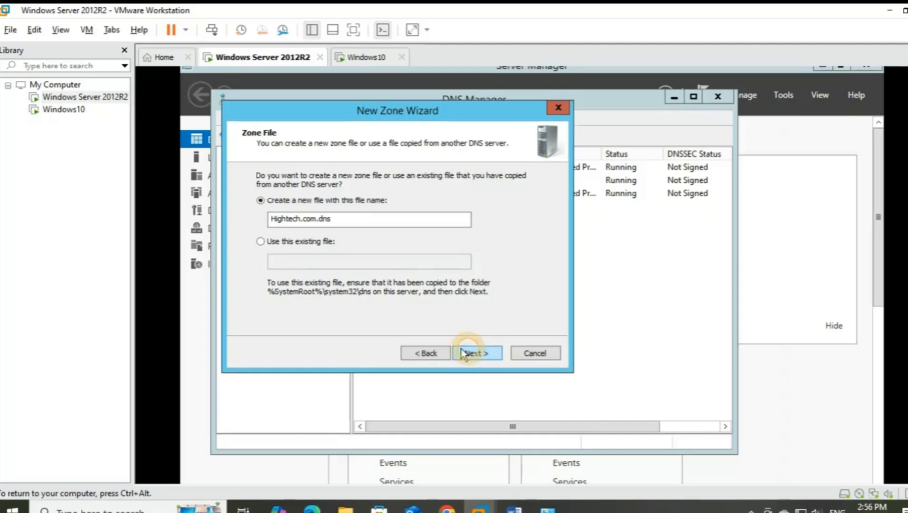
click(475, 354)
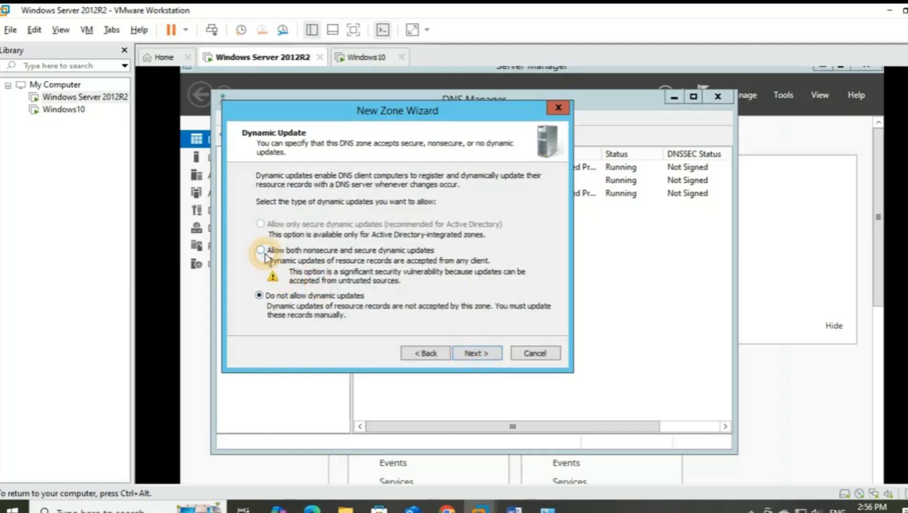
click(492, 363)
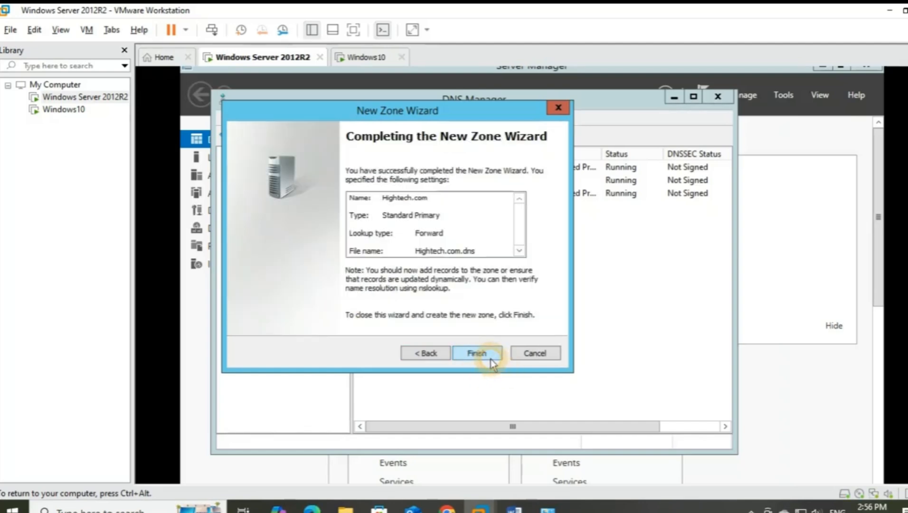
click(476, 354)
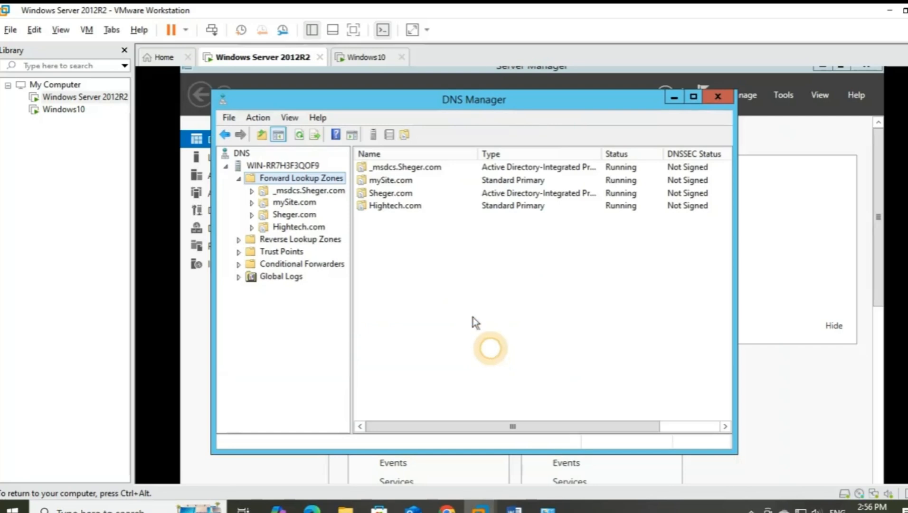
Open the Hightech.com zone and start a new host (A or AAAA) record in it
click(409, 195)
click(398, 206)
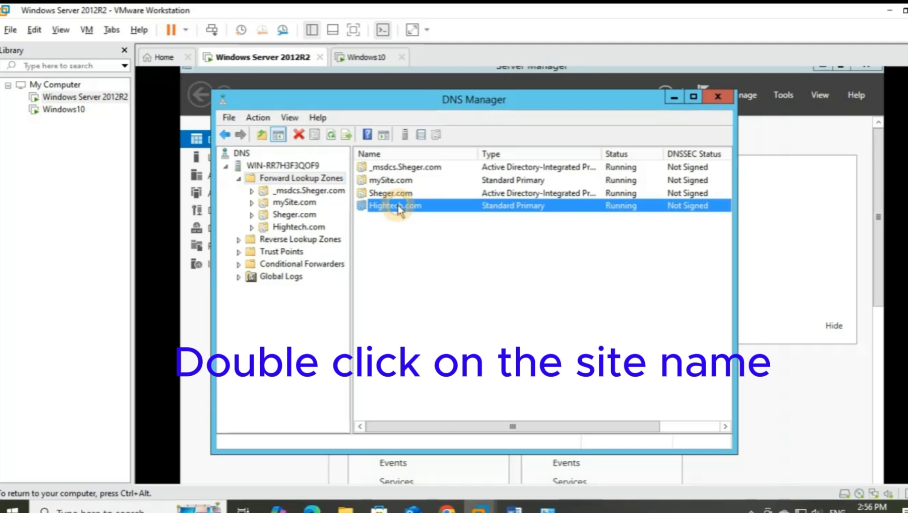
double_click(398, 207)
right_click(318, 230)
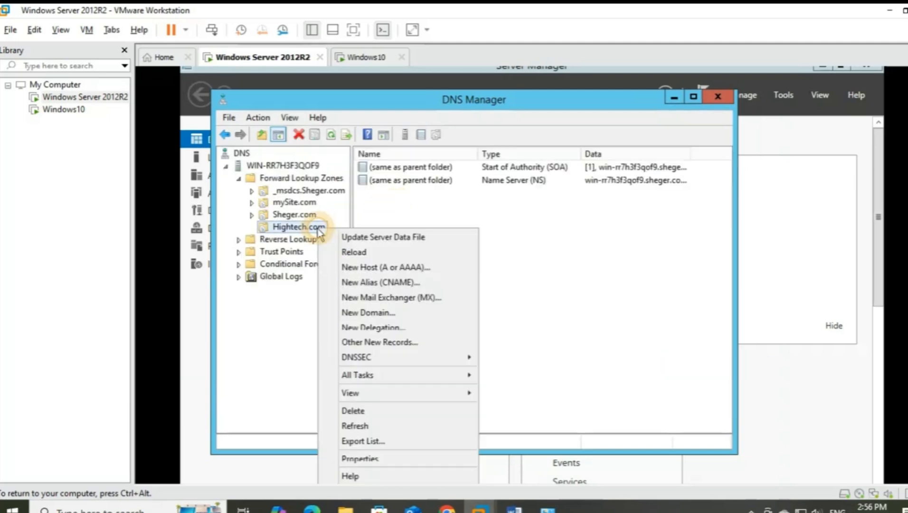
click(387, 267)
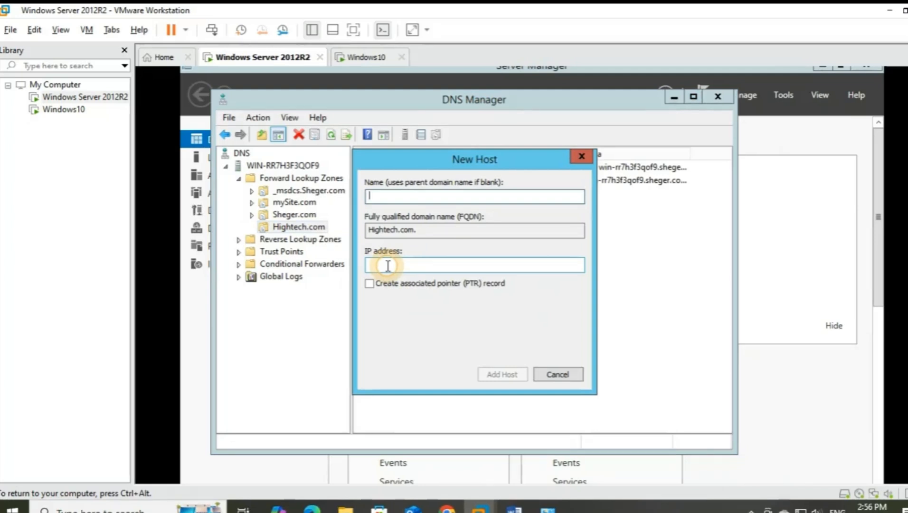
text(dsn)
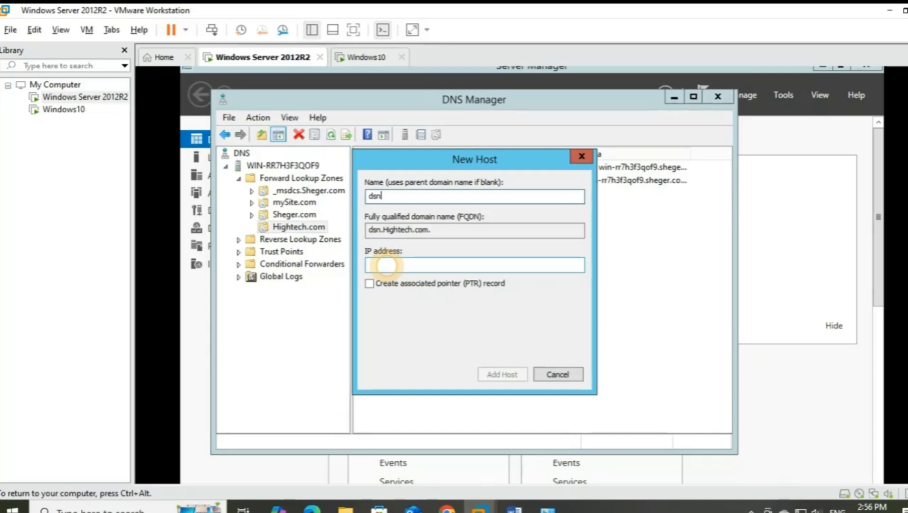
key(BackSpace)
key(BackSpace)
key(BackSpace)
Add the host record with the name high and IP address 192.168.1.1, and finish adding hosts
text(hig)
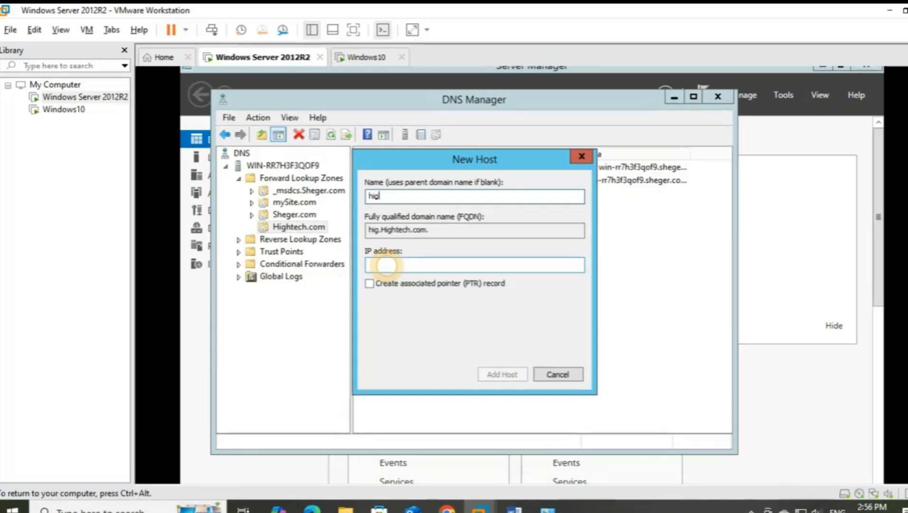
text(h)
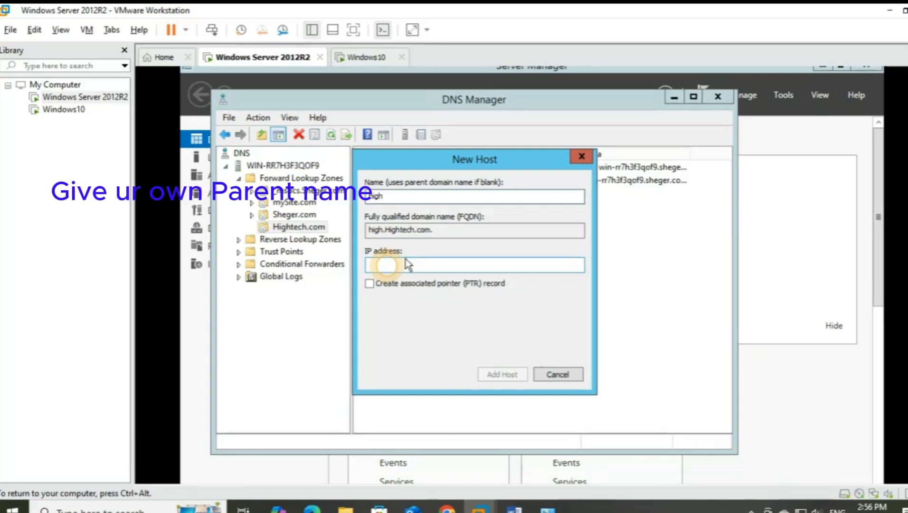
click(431, 265)
text(192)
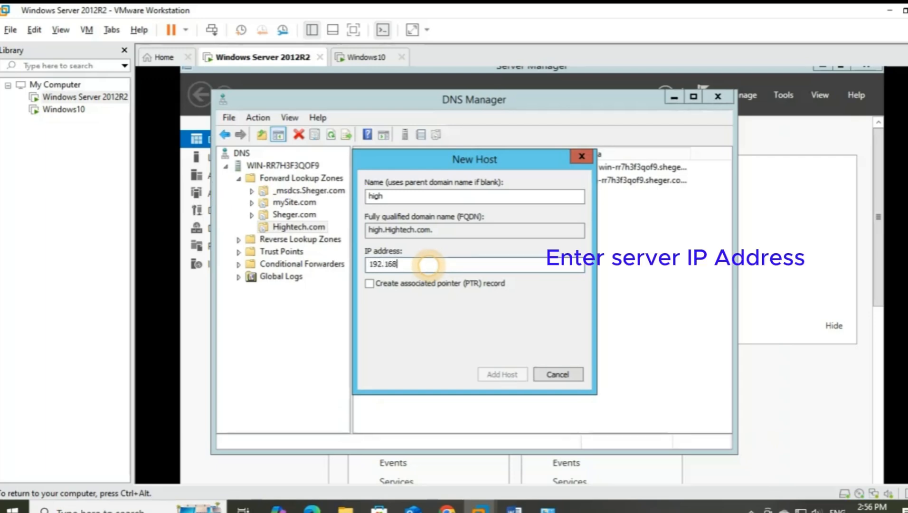
text(.1)
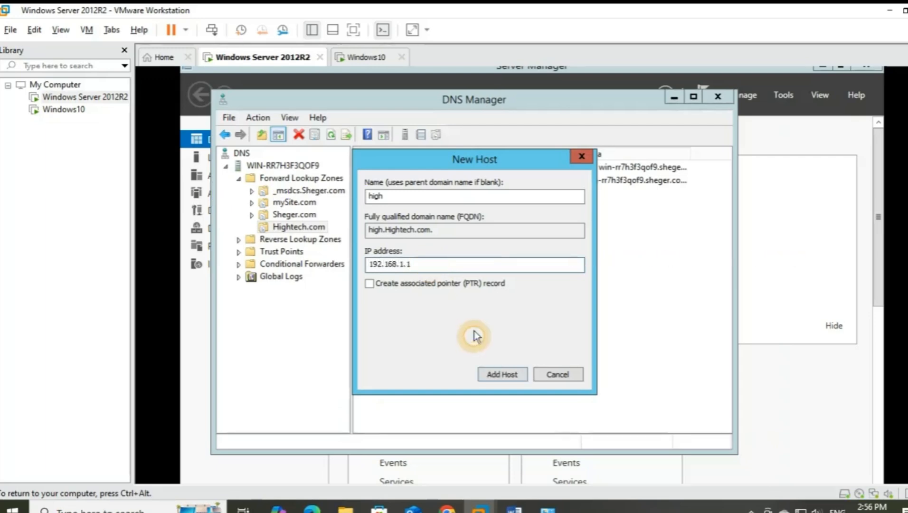
click(503, 375)
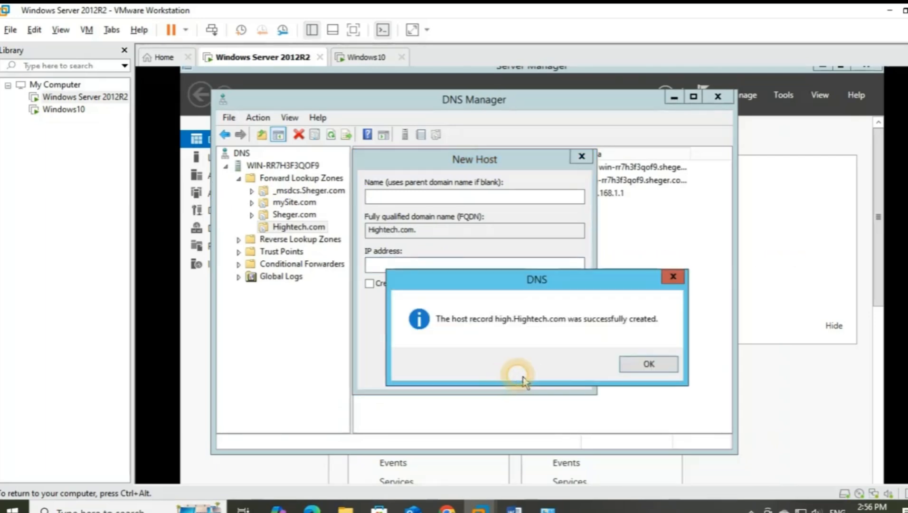
click(628, 366)
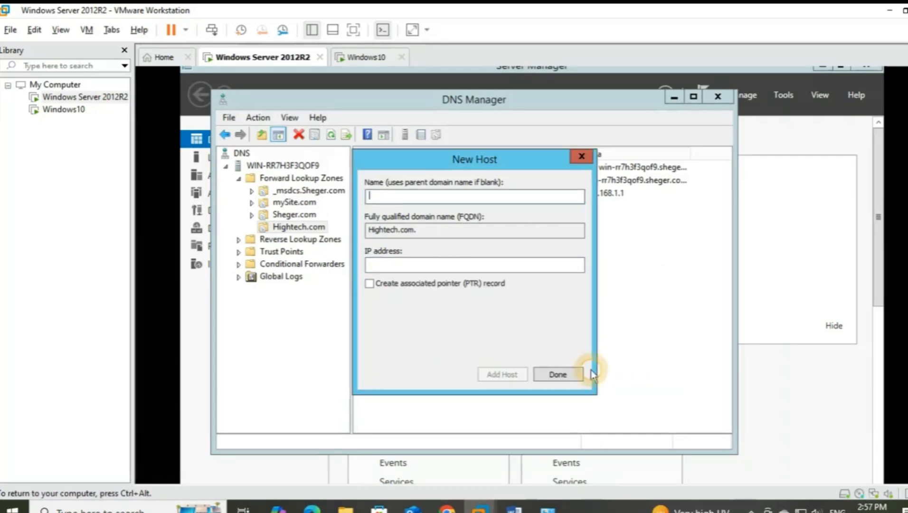
click(572, 373)
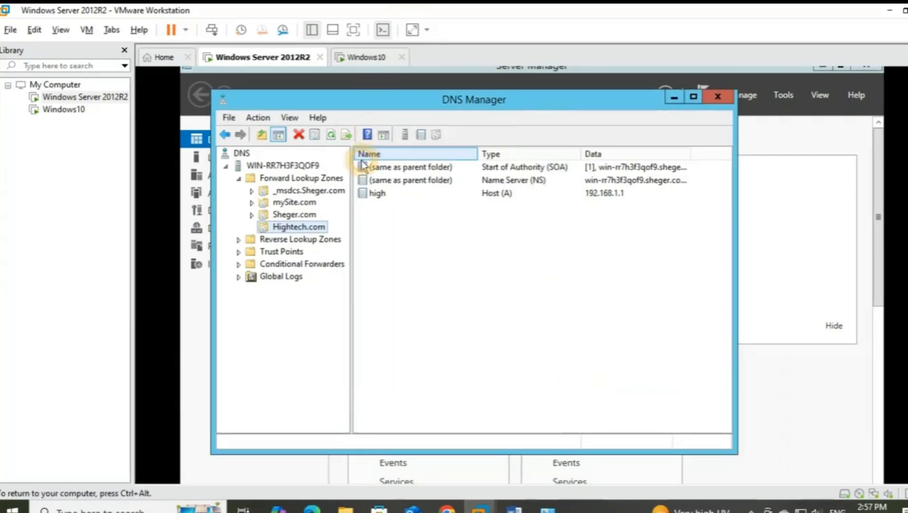
right_click(465, 231)
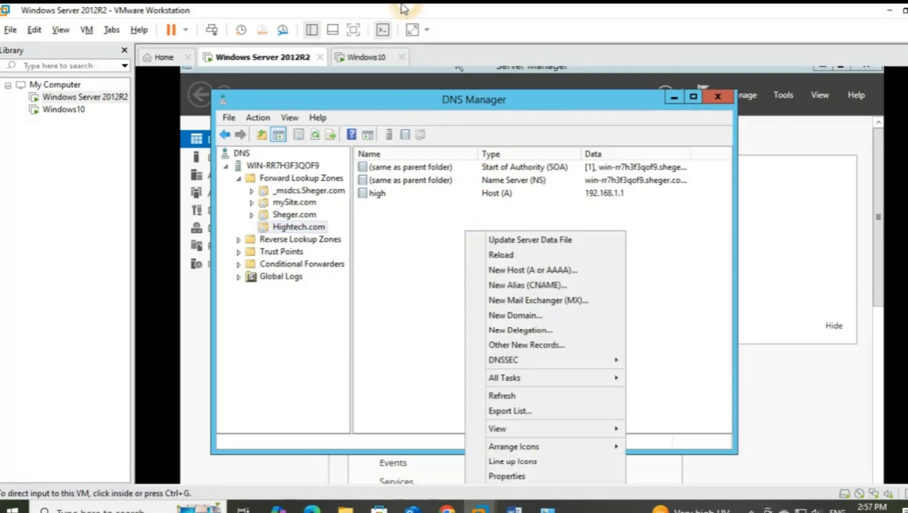
click(531, 287)
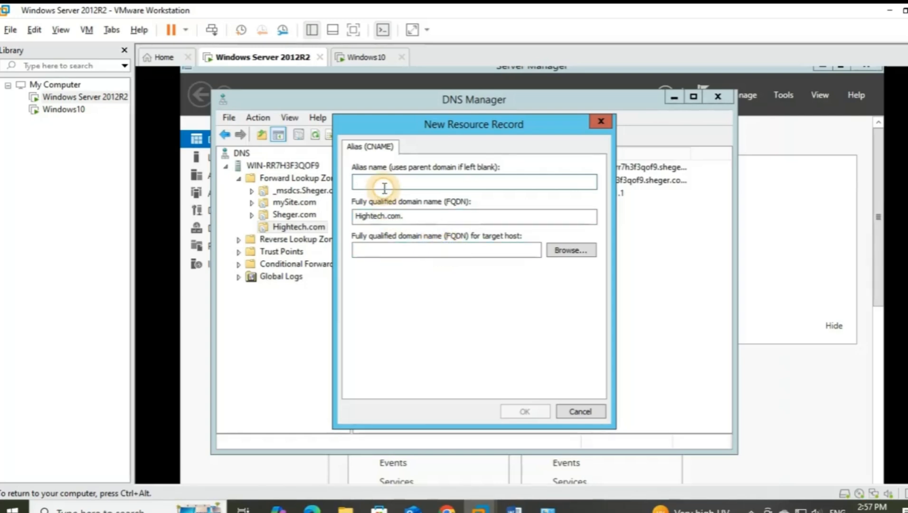
text(www)
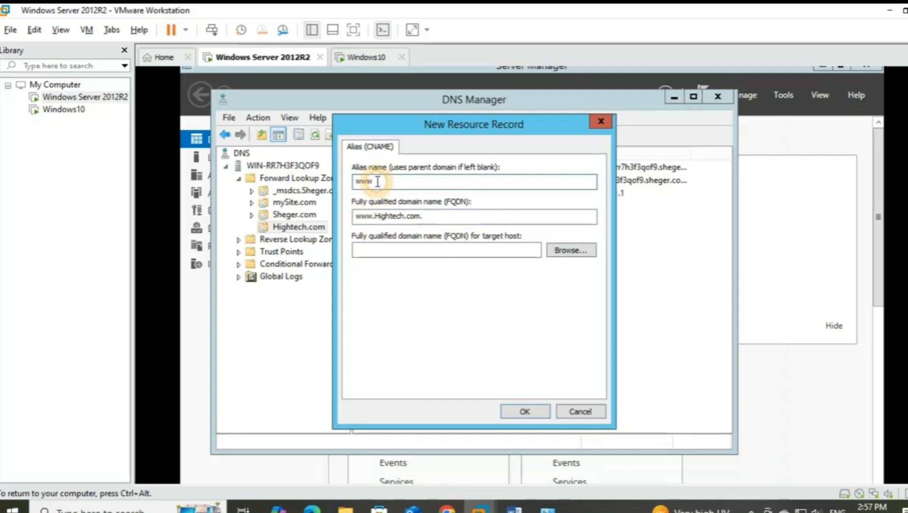
Browse the forward lookup zones to choose high.Hightech.com as the alias's target host, and create the record
click(366, 250)
click(570, 250)
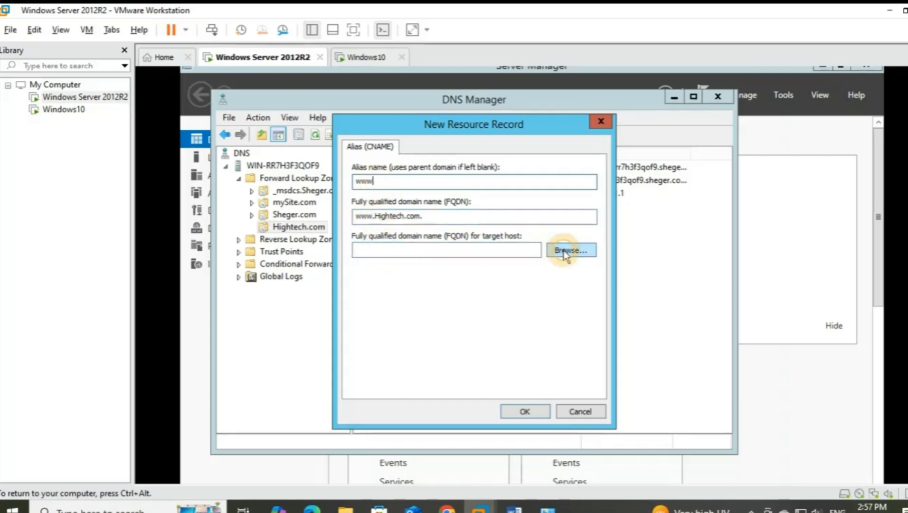
double_click(386, 232)
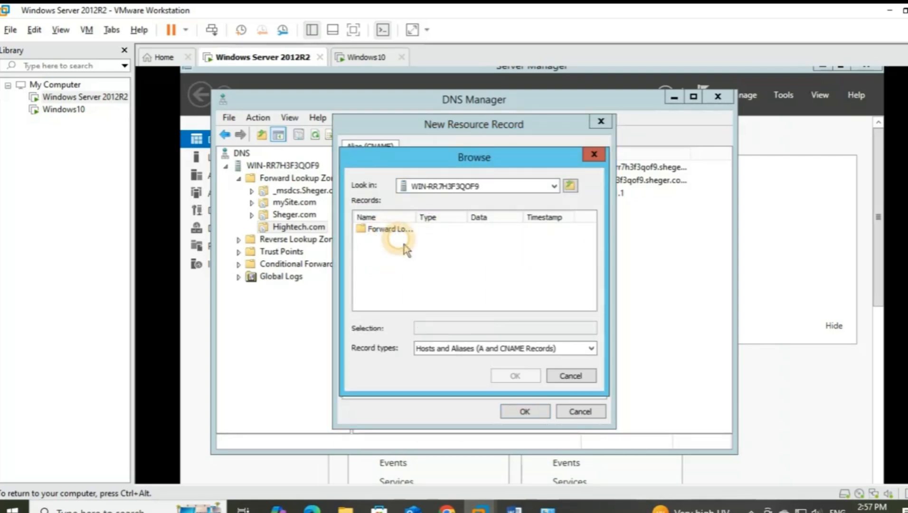
double_click(384, 230)
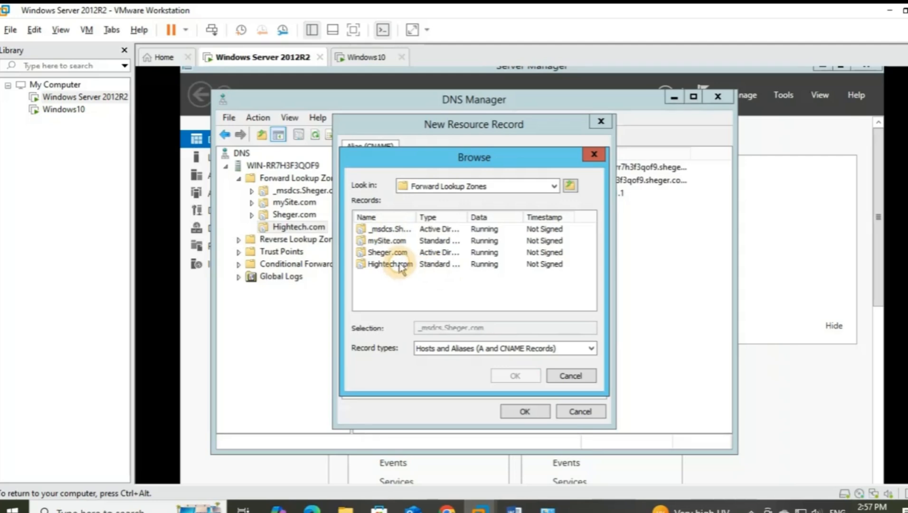
double_click(392, 264)
double_click(370, 229)
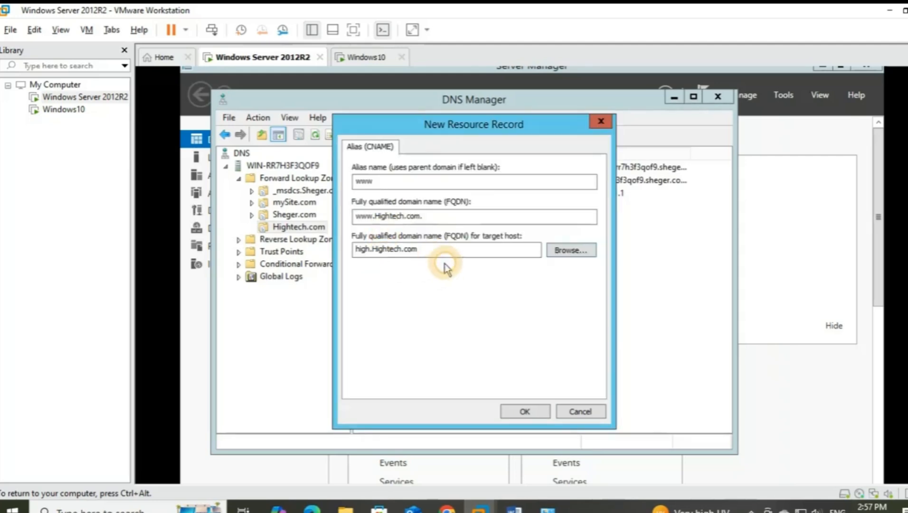
click(512, 413)
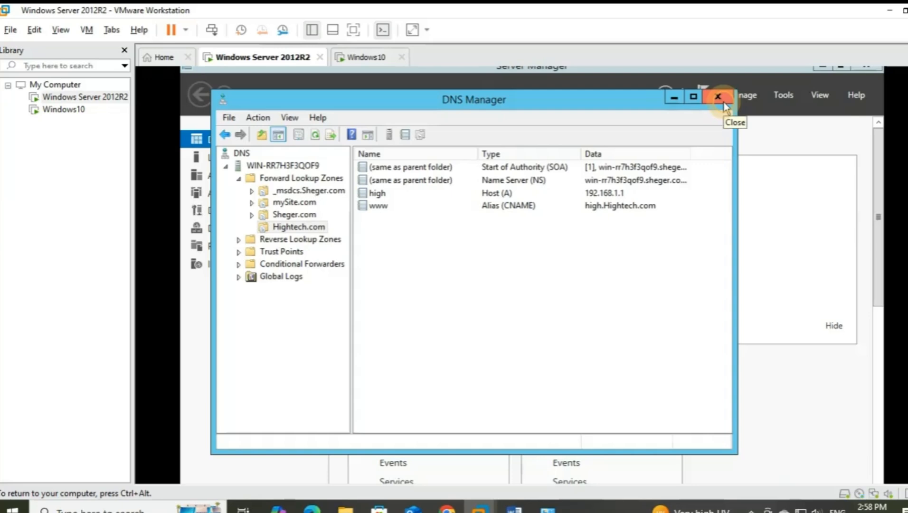
Close DNS Manager and switch to Internet Explorer on the server
click(718, 97)
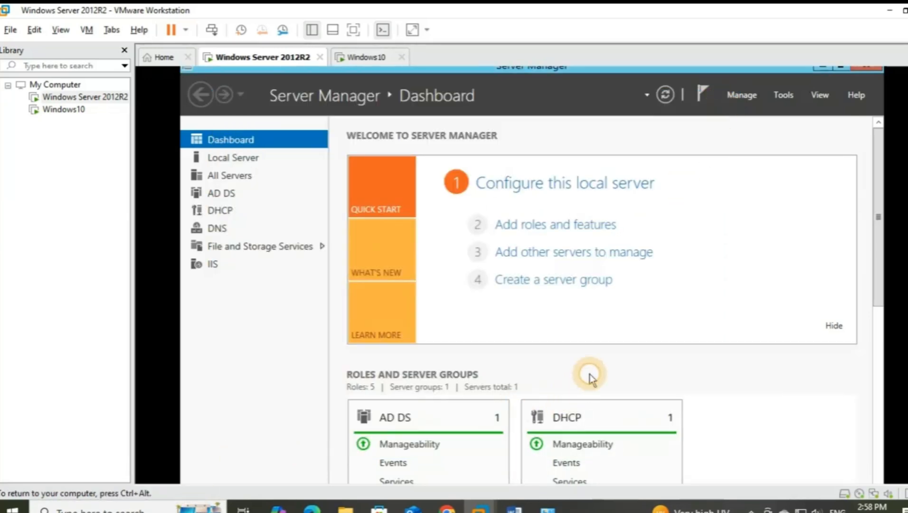
key(super)
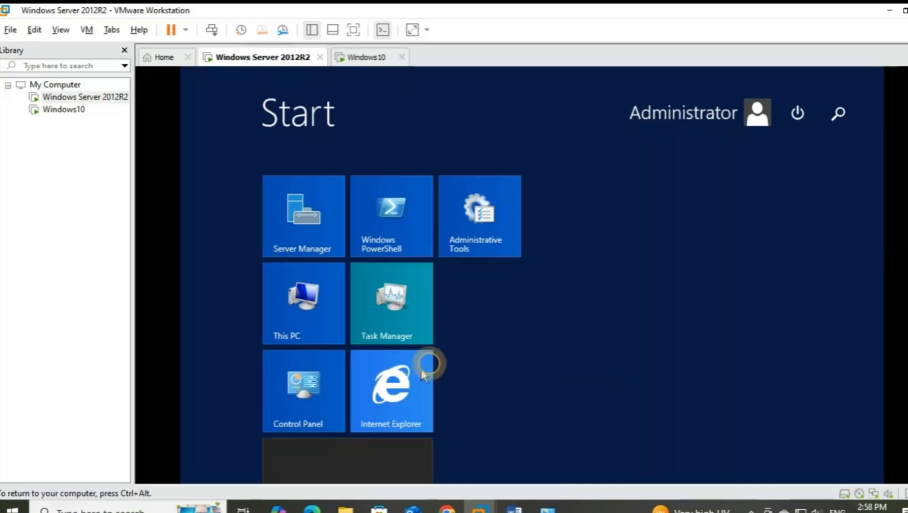
click(414, 406)
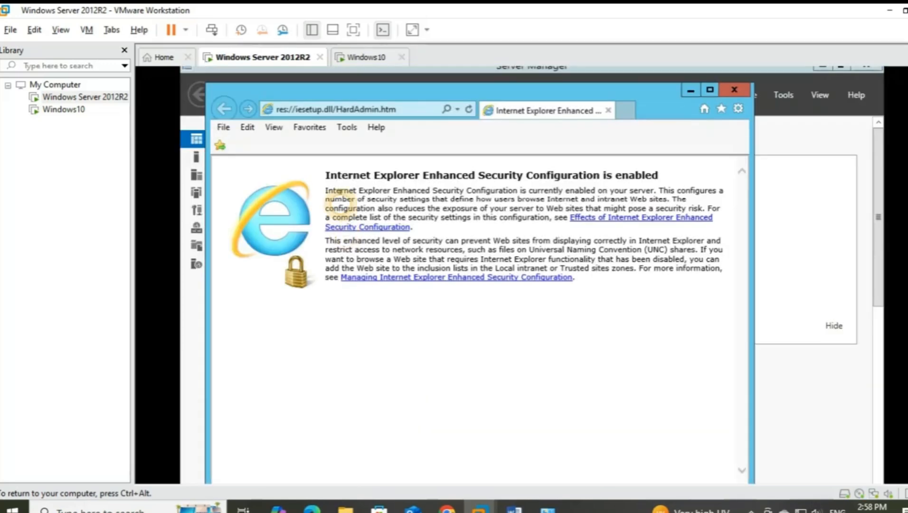
click(352, 106)
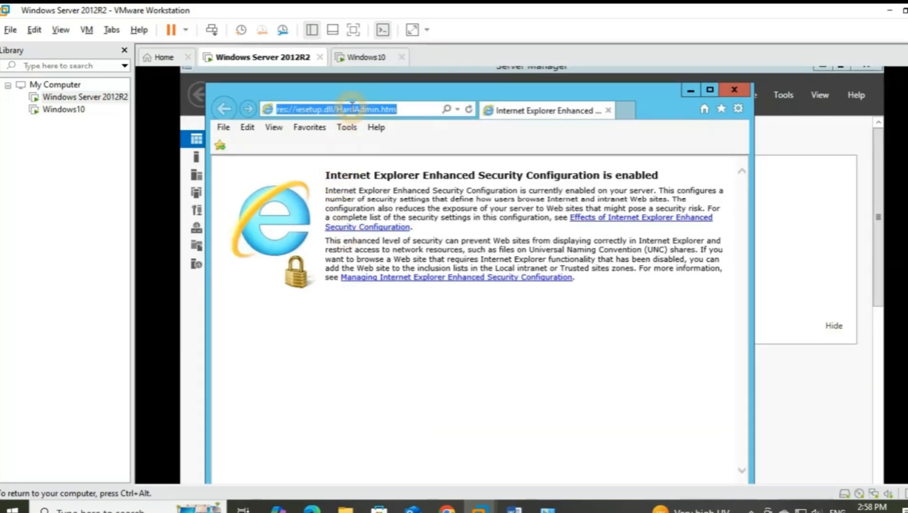
text(www)
key(BackSpace)
key(BackSpace)
key(BackSpace)
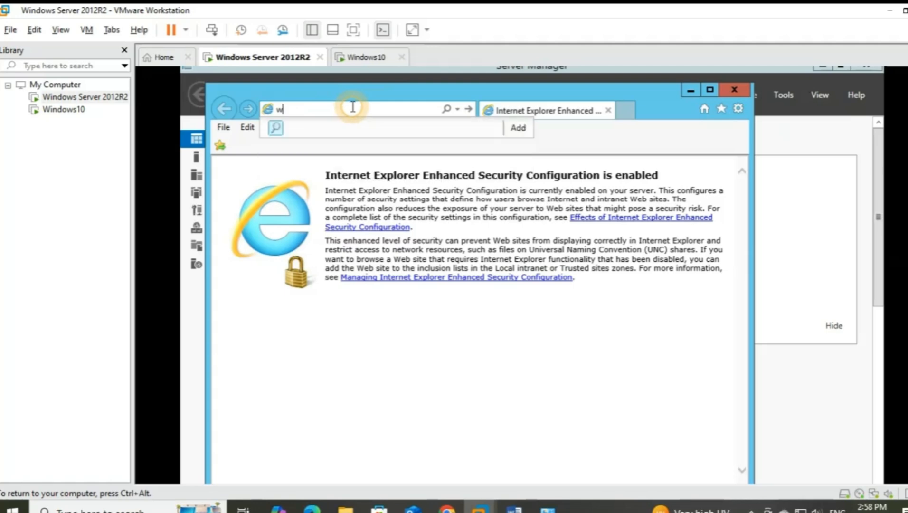
text(http://www.)
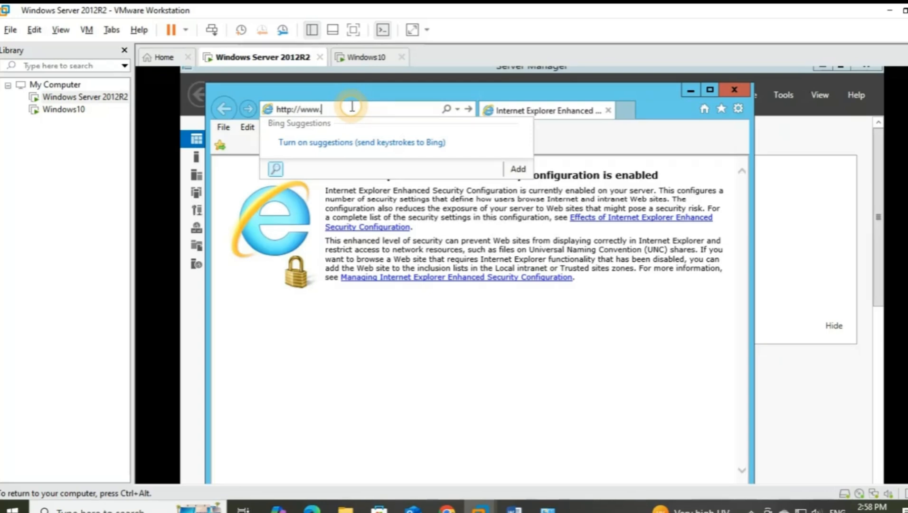
text(Hightech.com/)
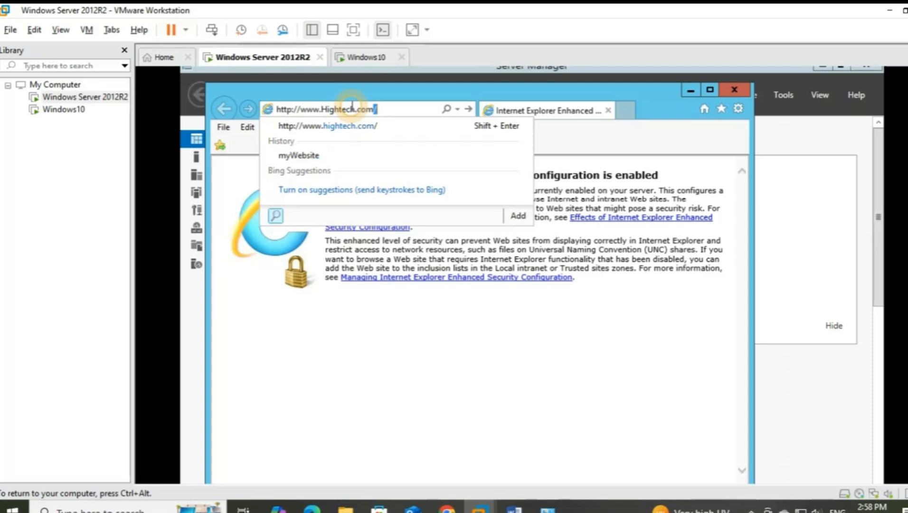
key(Return)
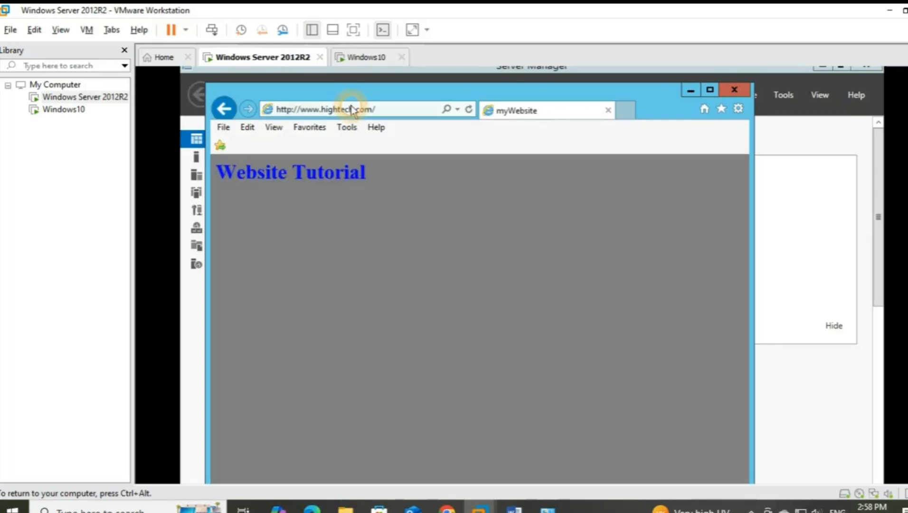